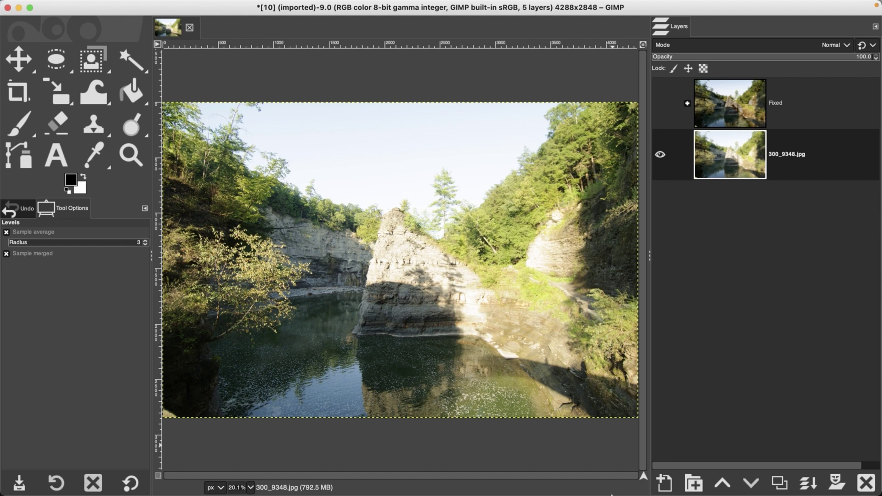
Switch to darktable and Lightroom Classic to compare the gorge photo, moving the Lightroom window down to uncover the darktable version.
mouse_move(617, 482)
left_click(617, 478)
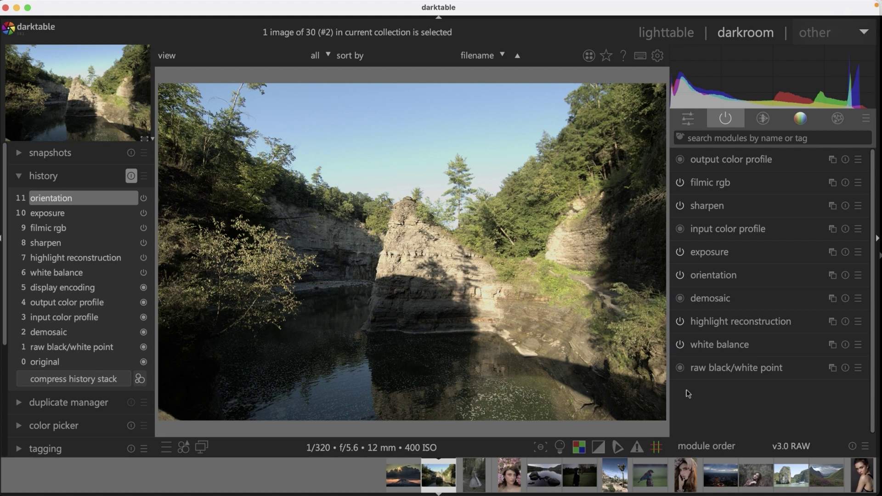
mouse_move(628, 487)
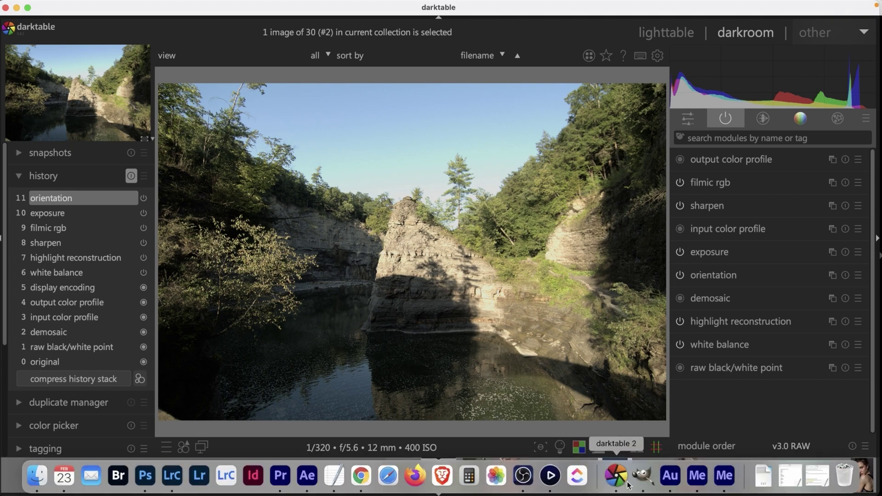
left_click(174, 478)
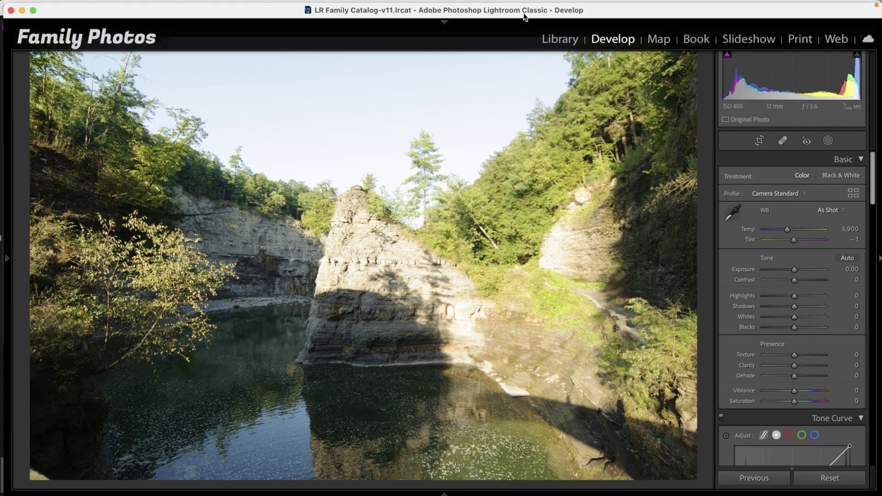
mouse_move(522, 13)
left_mouse_down()
mouse_move(507, 384)
mouse_move(521, 5)
left_mouse_up()
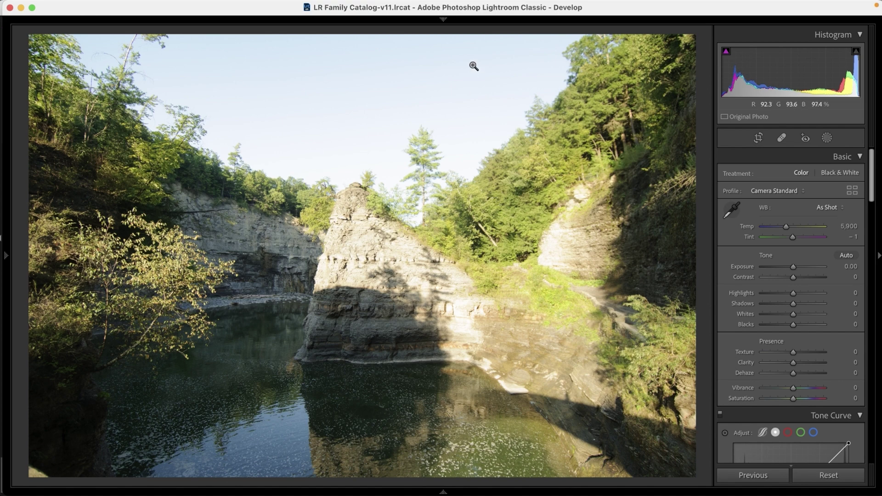
mouse_move(483, 10)
left_click_drag(483, 10, 480, 432)
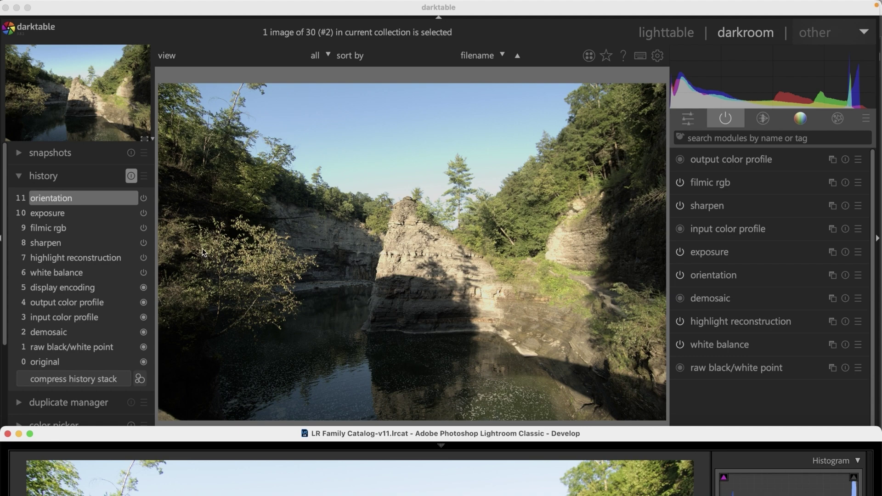
Return the darktable photo to its original history state and compare it with the Lightroom Classic version.
left_click(105, 180)
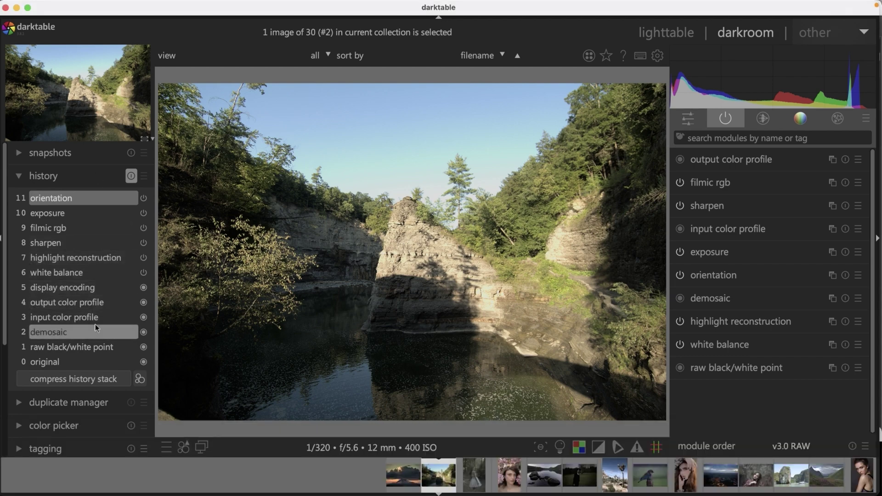
left_click(69, 362)
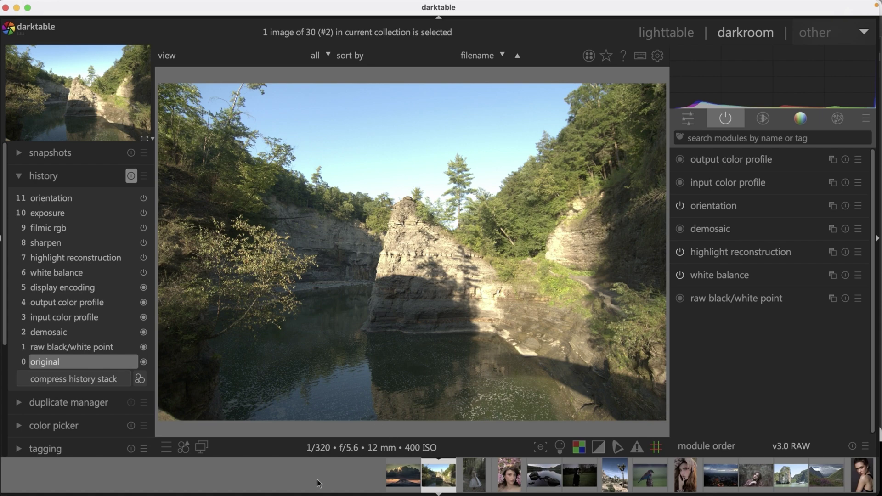
mouse_move(281, 490)
left_click(173, 475)
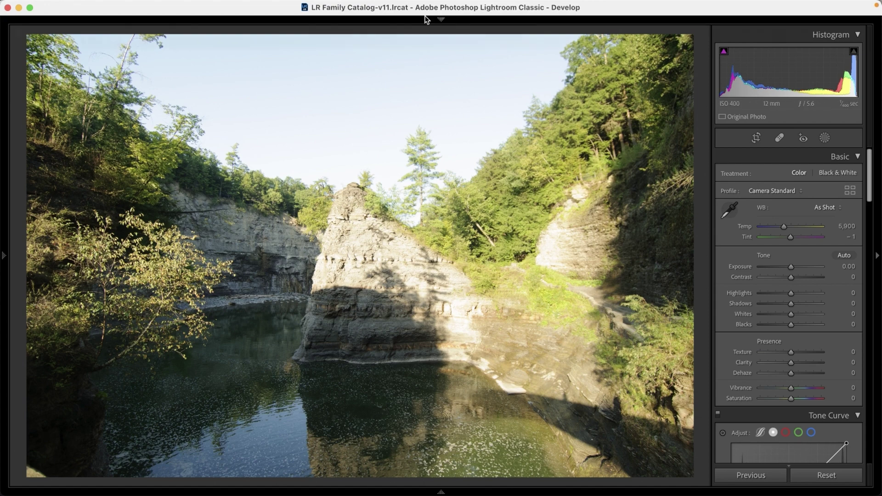
left_click_drag(424, 7, 419, 373)
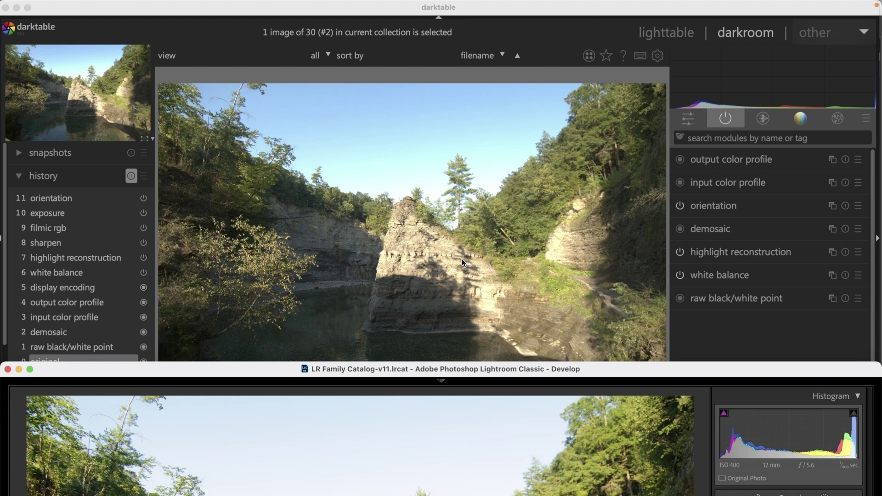
Move the Lightroom Classic window back to full view, then set the photo's Highlights to -100 and Exposure to about -0.75.
left_click_drag(401, 370, 401, 9)
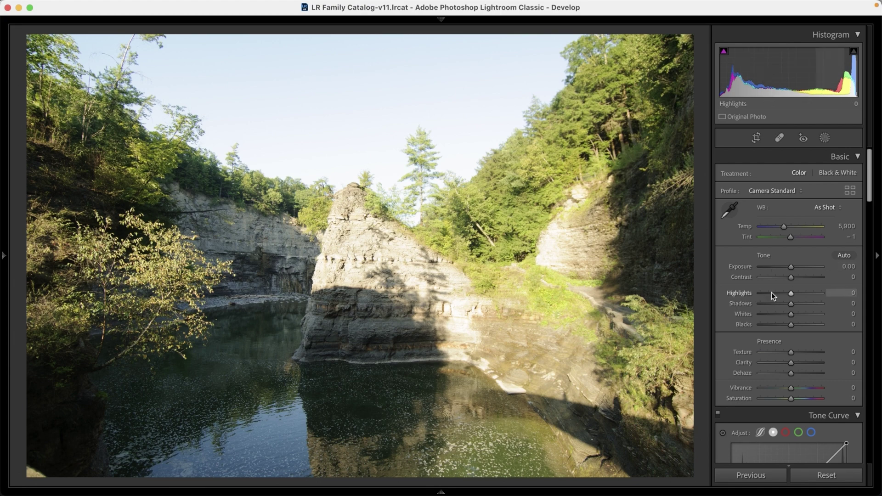
left_click_drag(772, 292, 756, 294)
left_click_drag(790, 267, 785, 268)
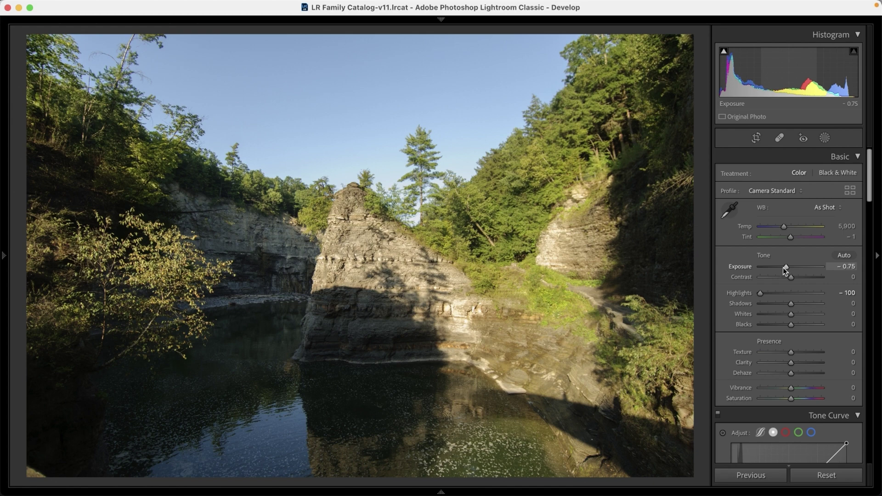
Switch to GIMP and toggle the visibility of the Fixed layer group to compare the photo before and after, leaving it hidden.
mouse_move(642, 490)
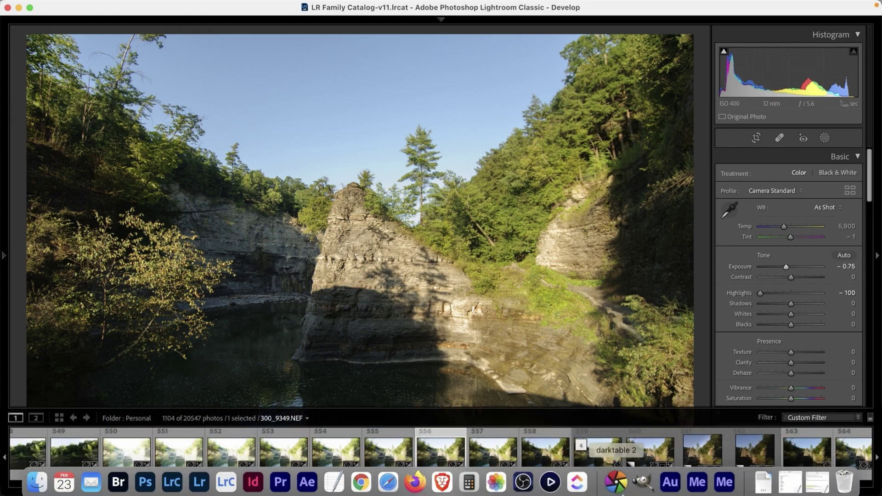
left_click(642, 477)
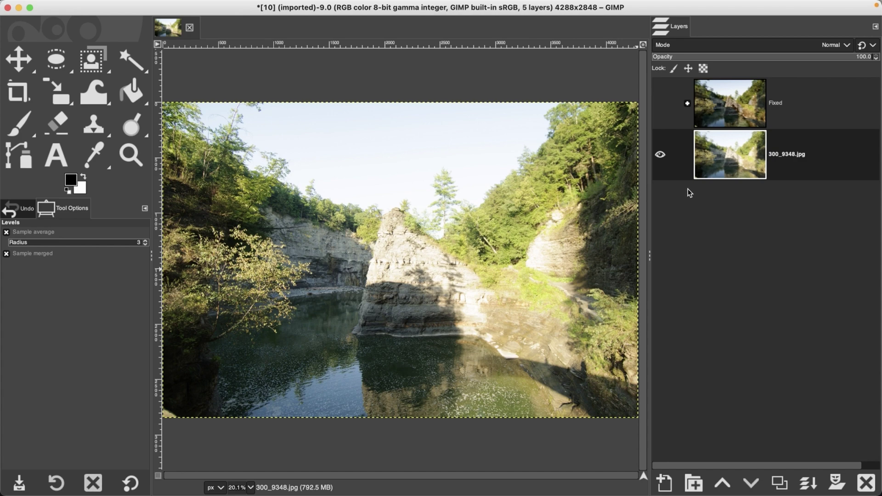
left_click(660, 103)
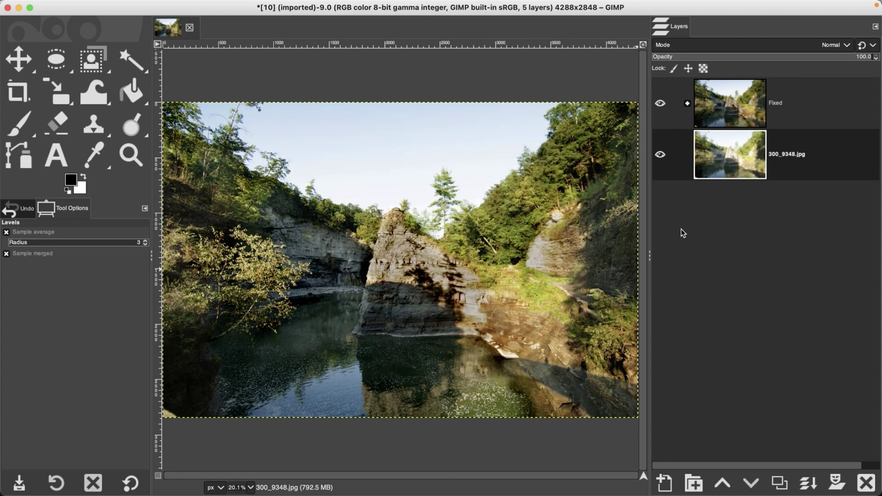
left_click(661, 106)
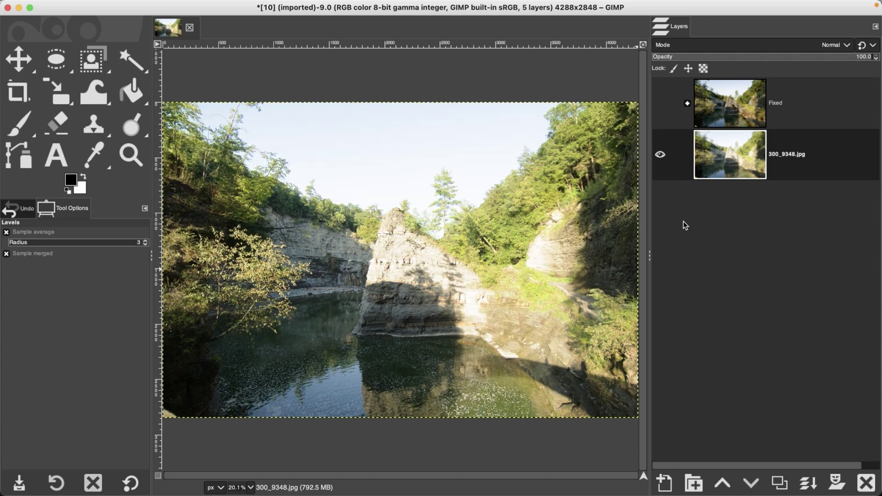
left_click(660, 103)
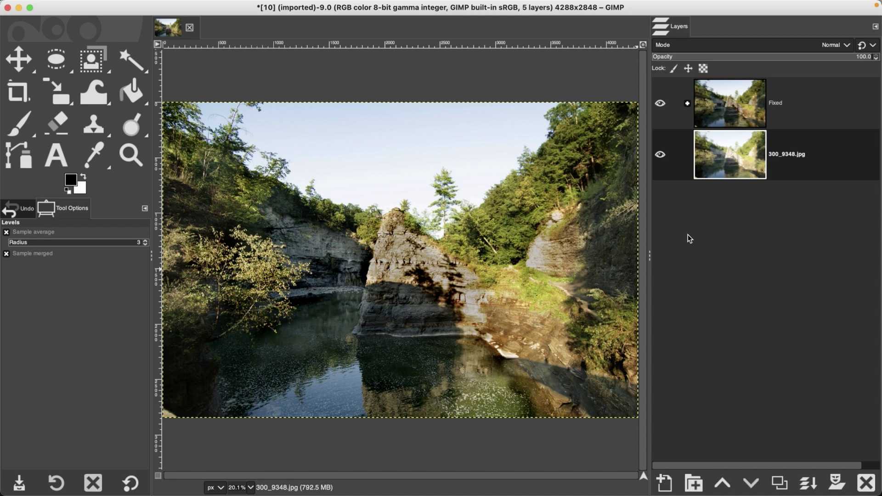
left_click(660, 104)
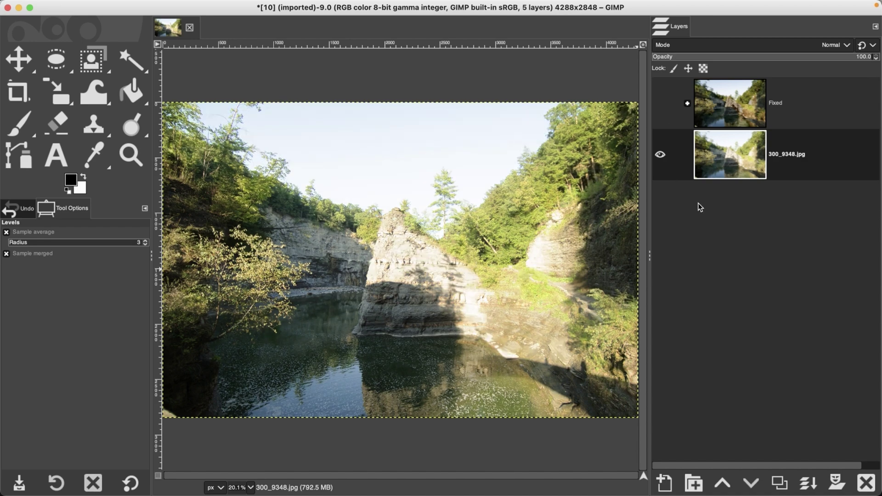
left_click(660, 103)
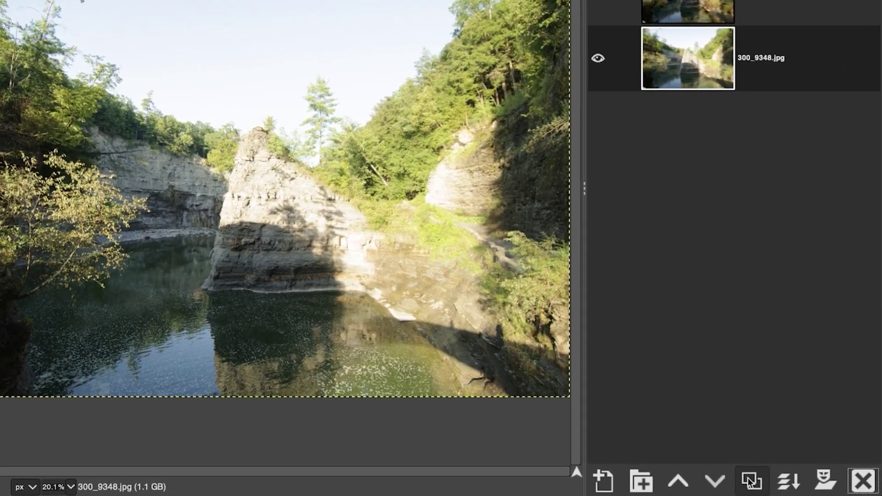
Duplicate the 300_9348.jpg layer and lower the midtones of the copy's Value curve to input 124, output 55.
left_click(779, 483)
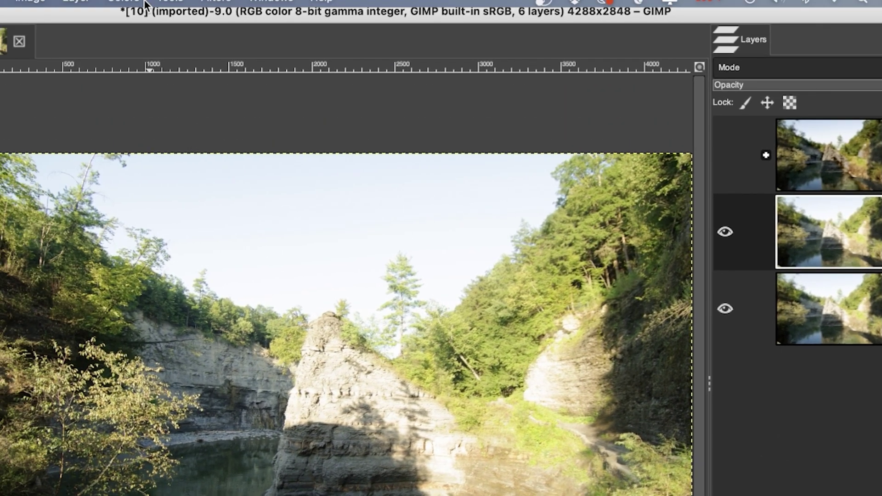
left_click(145, 5)
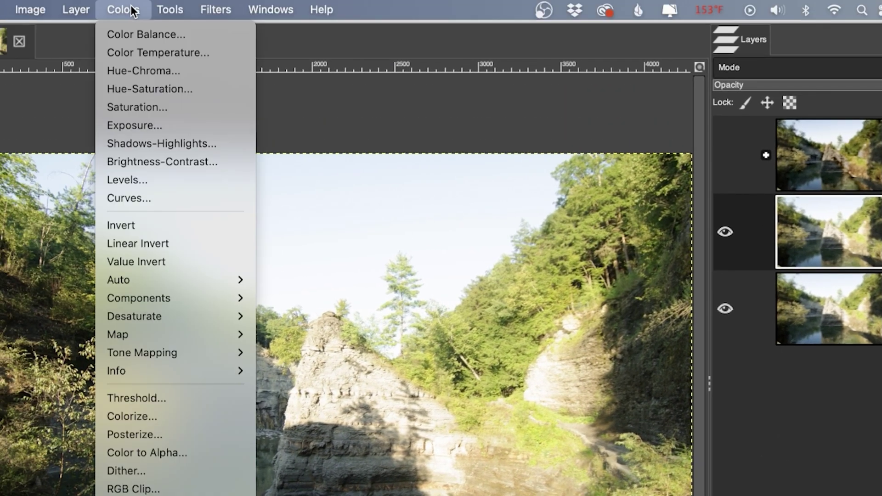
left_click(149, 191)
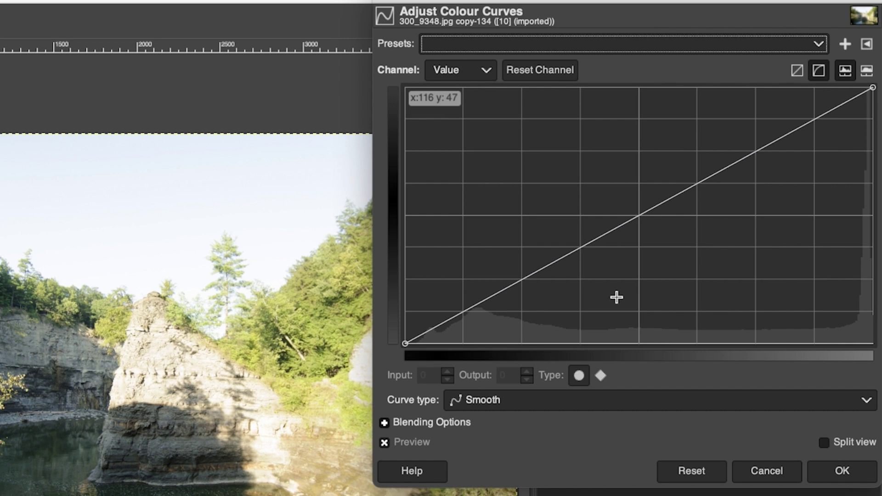
left_click_drag(635, 213, 633, 280)
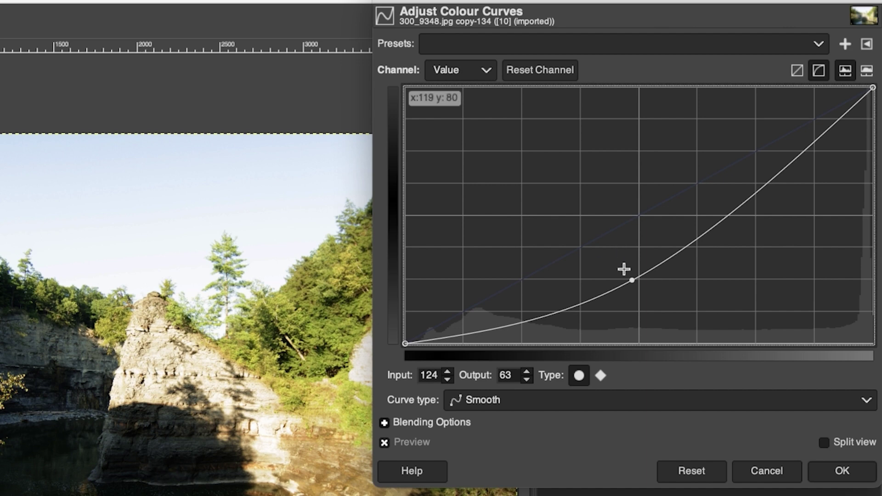
left_click_drag(633, 278, 634, 288)
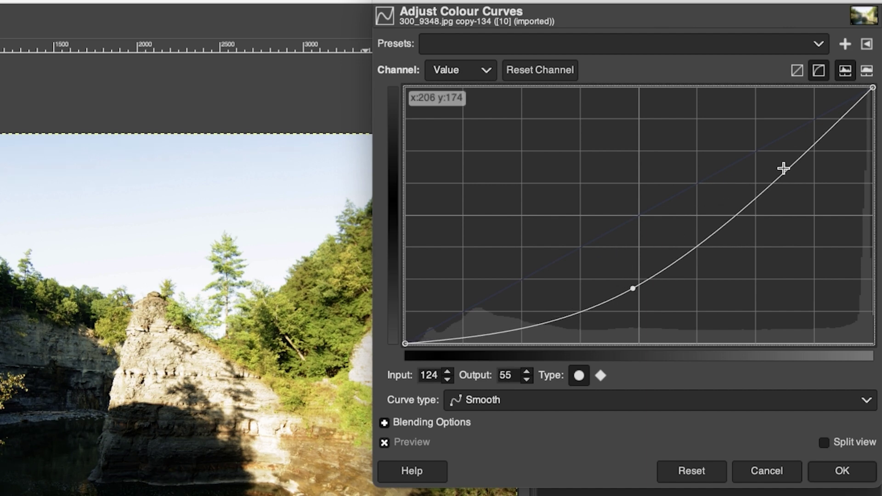
Pull down the highlights with a curve point at input 217, output 148, compare the preview, and apply the Curves adjustment.
left_click_drag(798, 158, 803, 195)
double_click(384, 442)
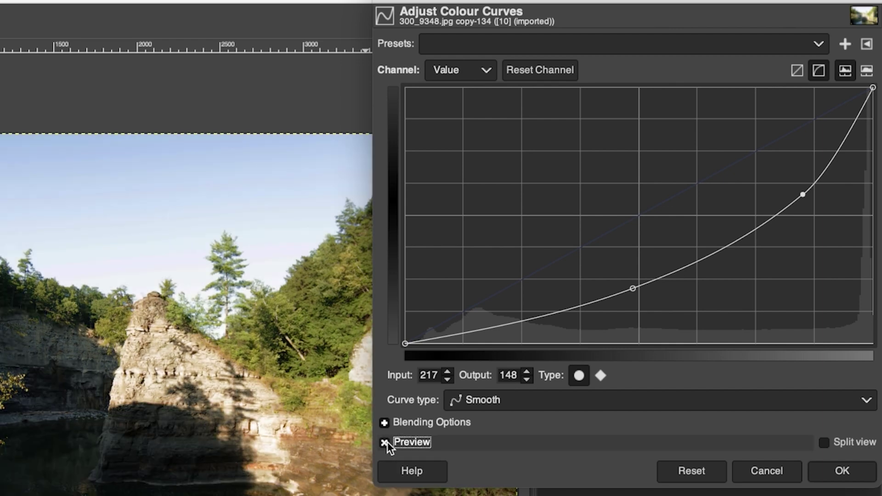
left_click(385, 442)
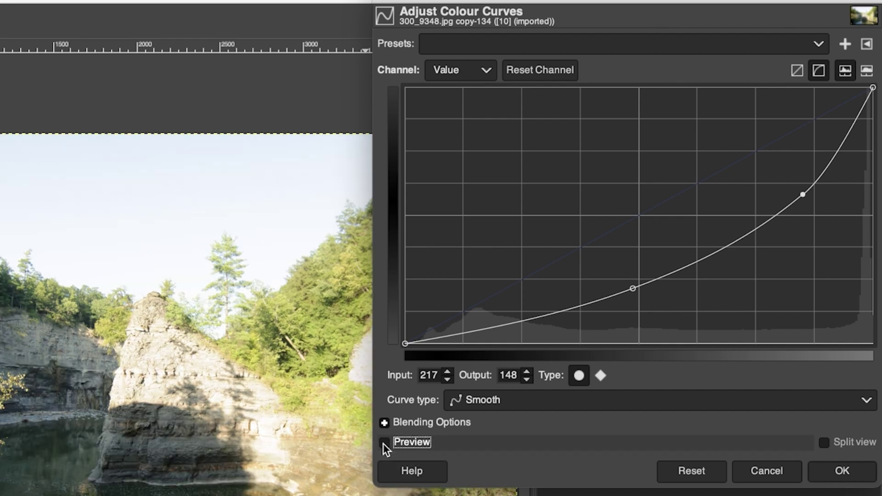
left_click(385, 443)
left_click(843, 472)
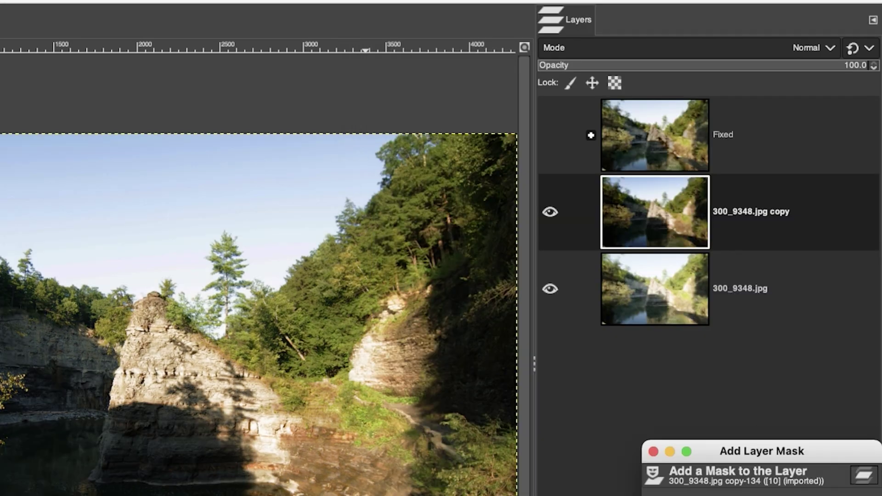
Add a white mask to the darkened copy and paint it black at 52% opacity over the shadowed right-hand cliff.
key("Return")
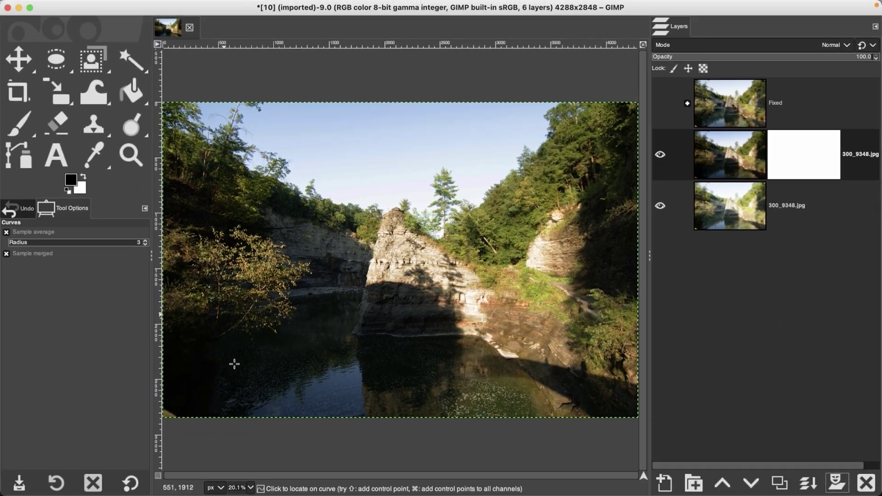
key("p")
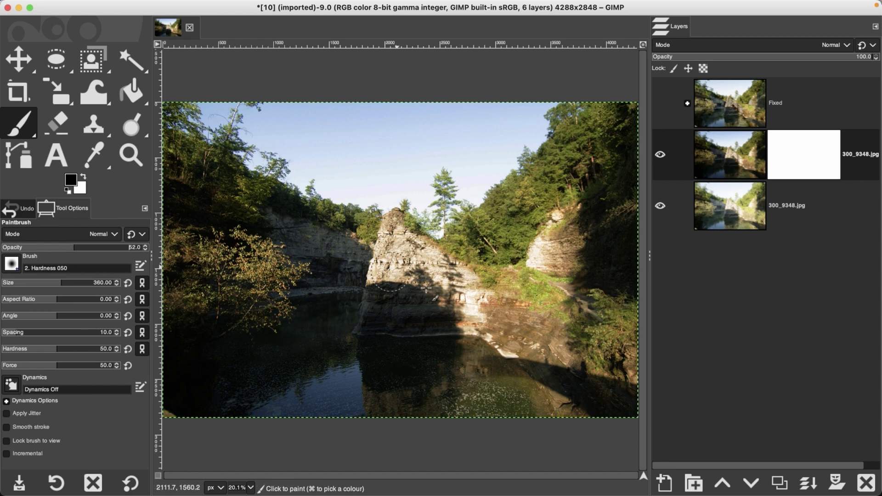
mouse_move(595, 253)
left_mouse_down()
mouse_move(598, 198)
mouse_move(624, 172)
mouse_move(626, 133)
mouse_move(622, 280)
mouse_move(607, 283)
mouse_move(624, 288)
left_mouse_up()
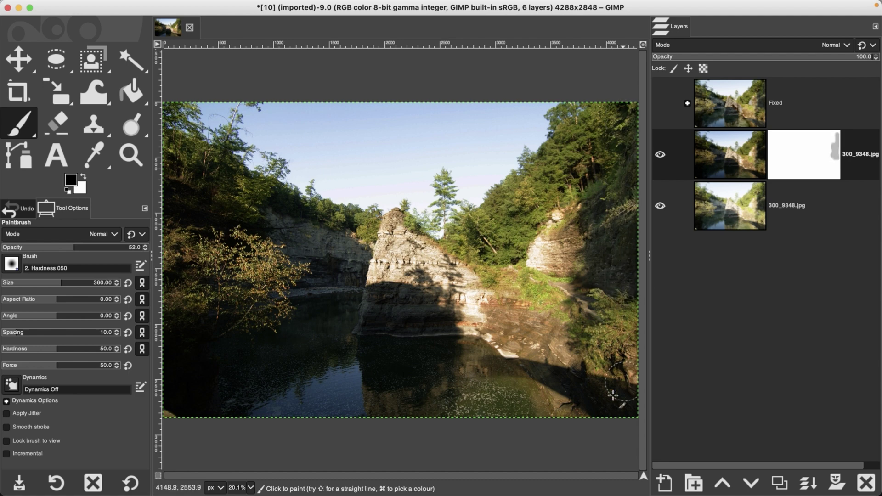
Continue painting black on the layer mask at 52% opacity along the photo's lower edge and across the dark water on the left.
mouse_move(631, 404)
left_mouse_down()
mouse_move(460, 364)
mouse_move(459, 350)
mouse_move(446, 352)
mouse_move(478, 387)
mouse_move(520, 406)
mouse_move(511, 390)
mouse_move(375, 403)
mouse_move(358, 375)
mouse_move(364, 359)
mouse_move(396, 356)
mouse_move(420, 365)
mouse_move(443, 357)
mouse_move(268, 423)
mouse_move(374, 418)
left_mouse_up()
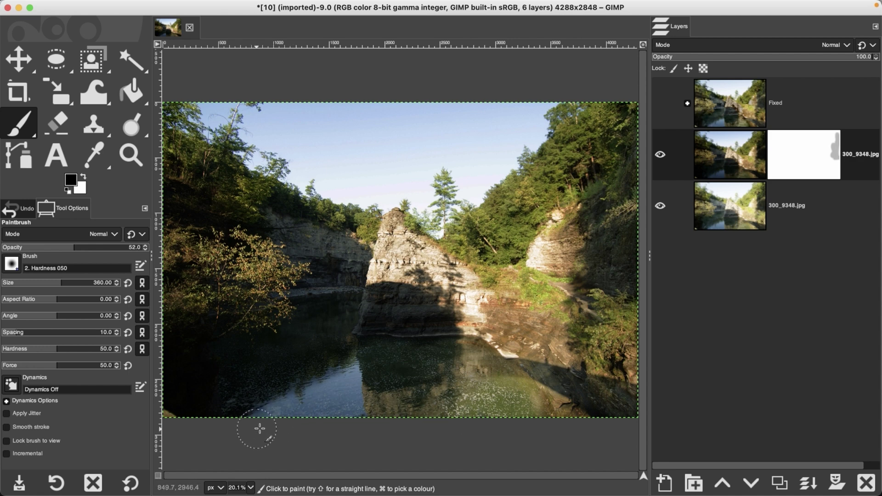
mouse_move(337, 321)
left_mouse_down()
mouse_move(324, 311)
mouse_move(340, 312)
mouse_move(271, 338)
mouse_move(209, 340)
mouse_move(184, 370)
mouse_move(189, 391)
mouse_move(258, 365)
mouse_move(239, 385)
mouse_move(265, 388)
mouse_move(233, 402)
left_mouse_up()
mouse_move(317, 355)
left_mouse_down()
mouse_move(291, 361)
mouse_move(339, 336)
mouse_move(335, 345)
mouse_move(299, 316)
mouse_move(177, 297)
left_mouse_up()
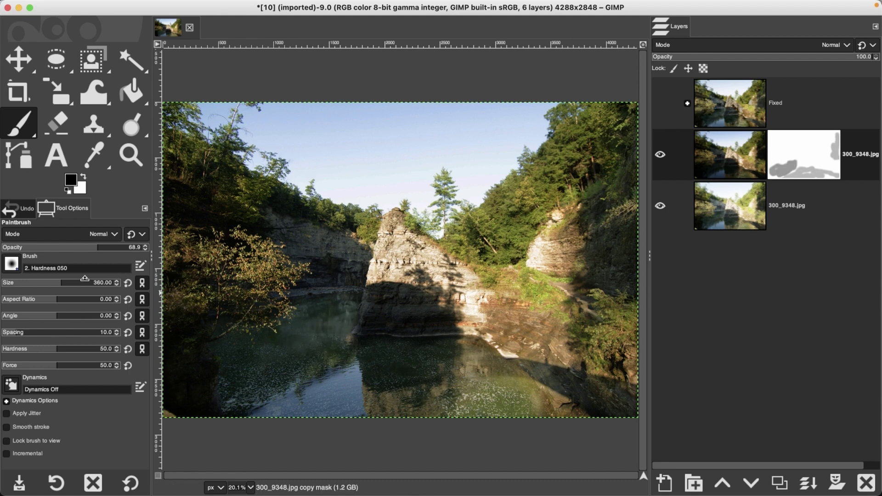
left_click(112, 246)
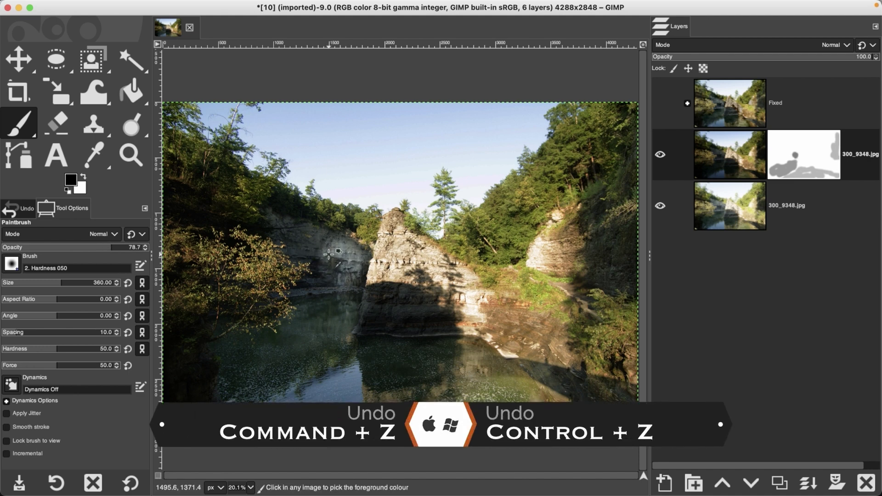
key("super+z")
left_click(127, 247)
scroll(46, 246, "up", 10)
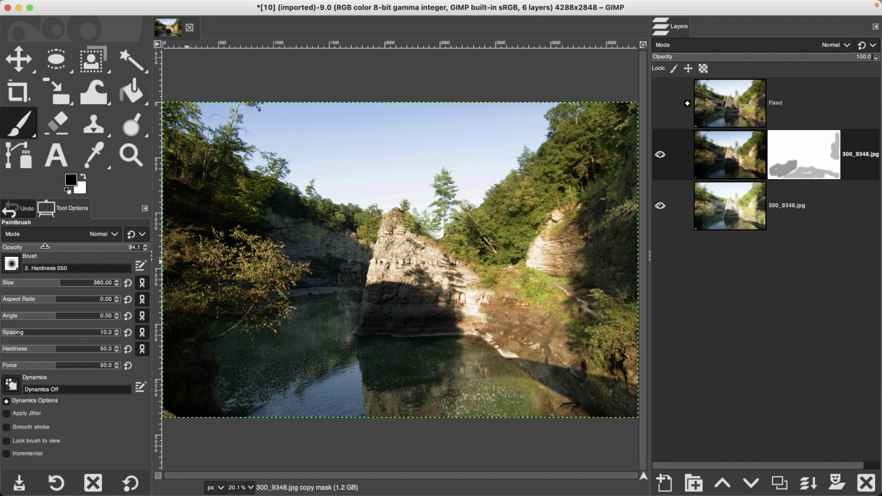
Paint black on the layer mask at 25.6% opacity over the distant and central rocks, and at up to 100% over the dark lower-left corner.
left_click(37, 246)
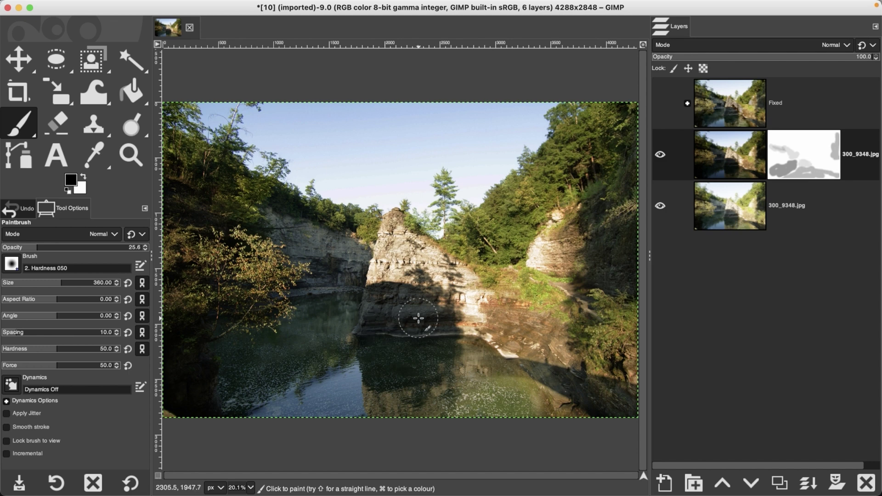
left_click(104, 246)
left_click_drag(178, 384, 187, 386)
left_click(119, 247)
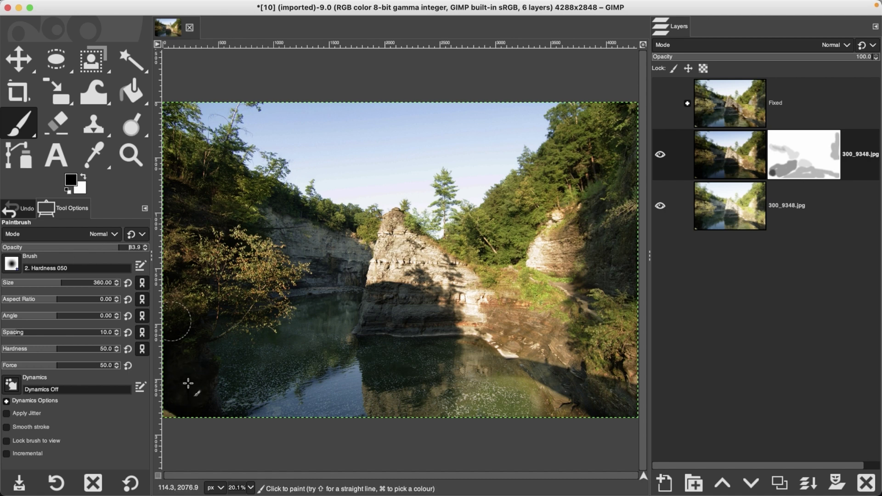
mouse_move(178, 377)
left_mouse_down()
mouse_move(189, 401)
mouse_move(200, 396)
mouse_move(205, 416)
left_mouse_up()
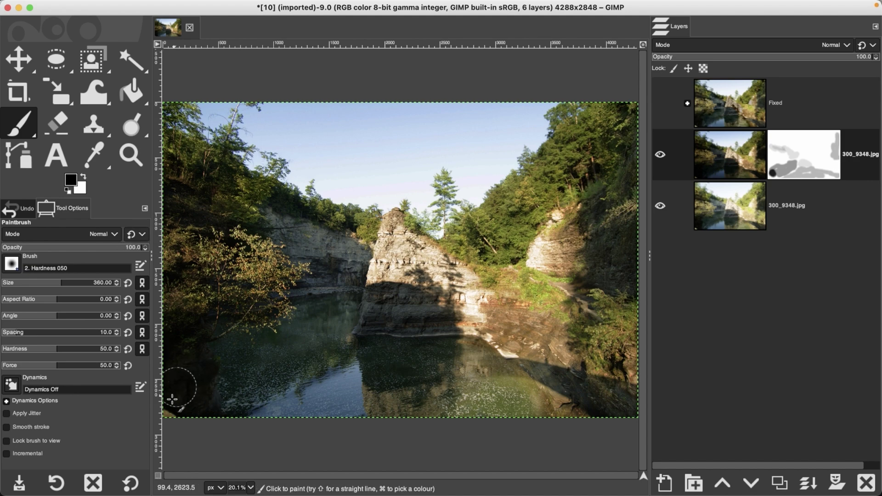
left_click_drag(184, 384, 191, 427)
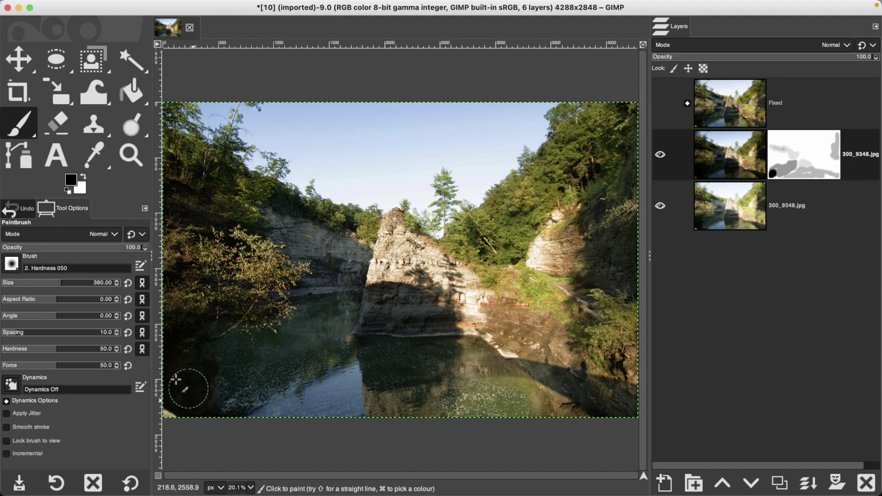
left_click_drag(175, 349, 183, 335)
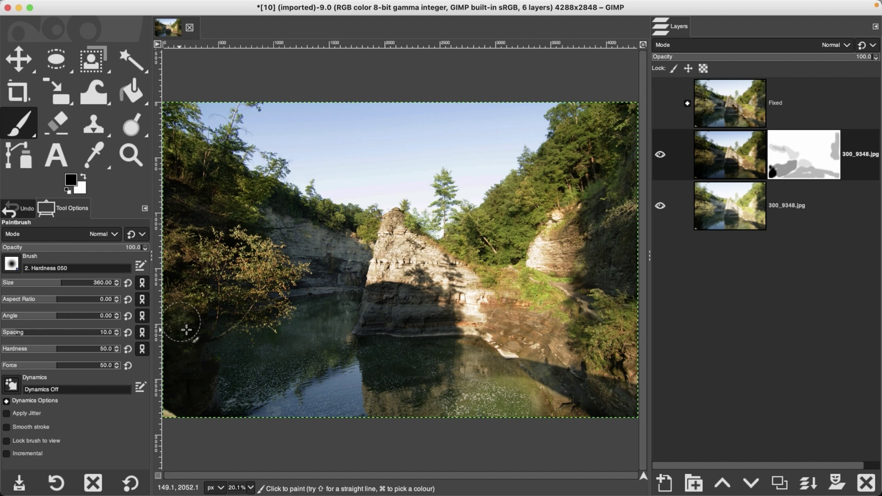
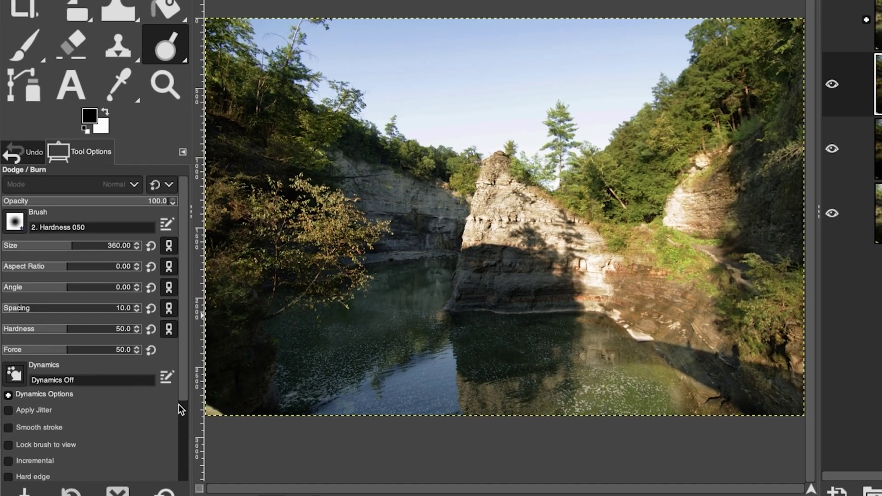
Burn the midtones of the sunlit central rock and right-hand cliffs on the Dodge and Burn layer with exposure 32.6.
scroll(144, 413, "down", 5)
left_click(36, 408)
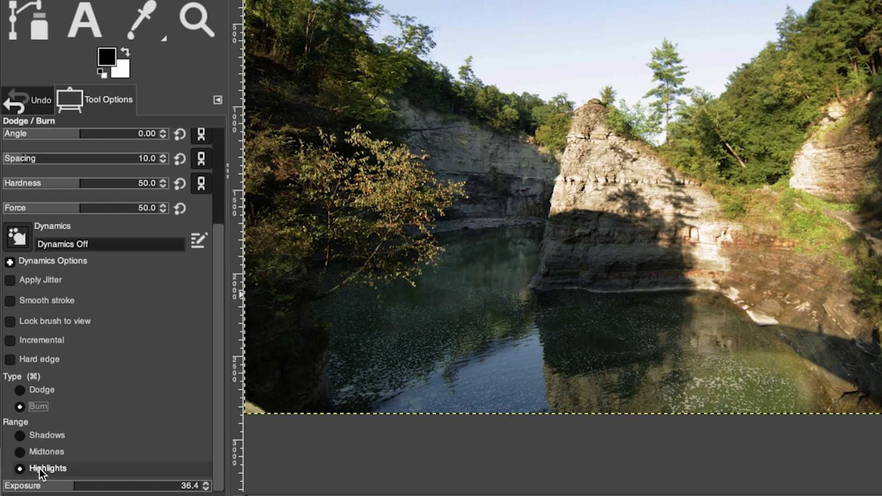
left_click(46, 452)
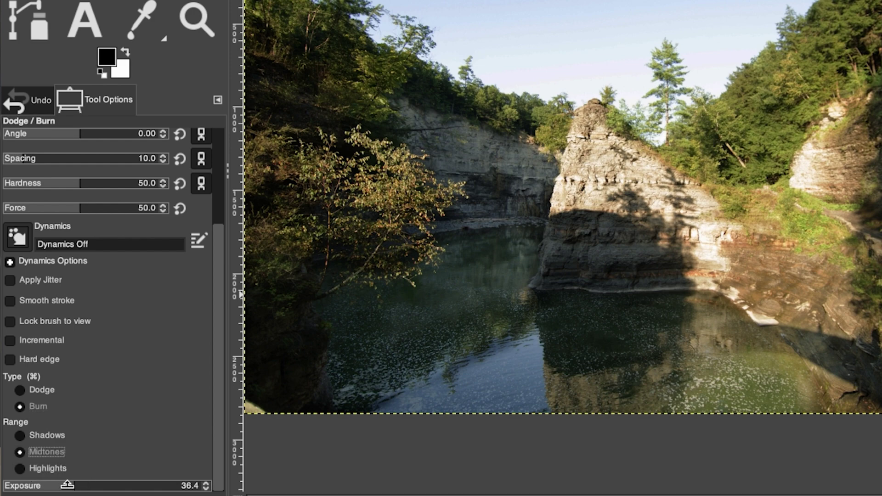
left_click(67, 484)
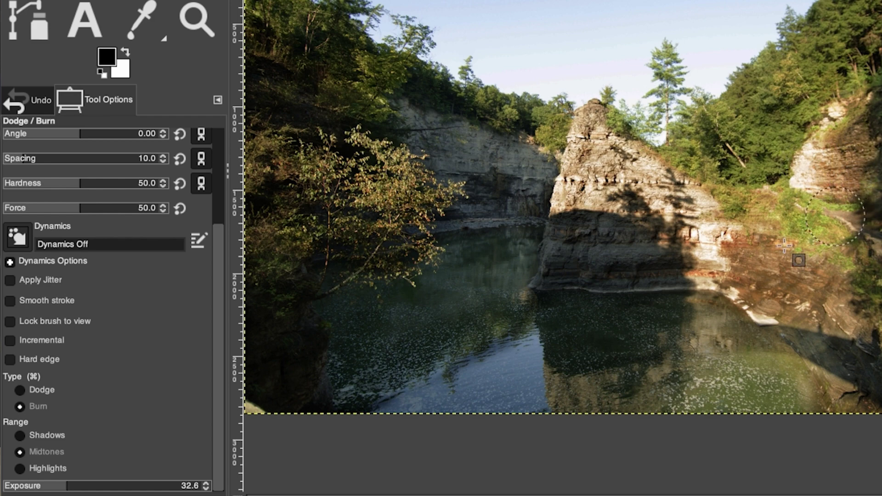
mouse_move(625, 193)
left_mouse_down()
mouse_move(585, 153)
mouse_move(558, 206)
mouse_move(572, 190)
mouse_move(596, 199)
mouse_move(639, 162)
mouse_move(656, 205)
mouse_move(714, 198)
left_mouse_up()
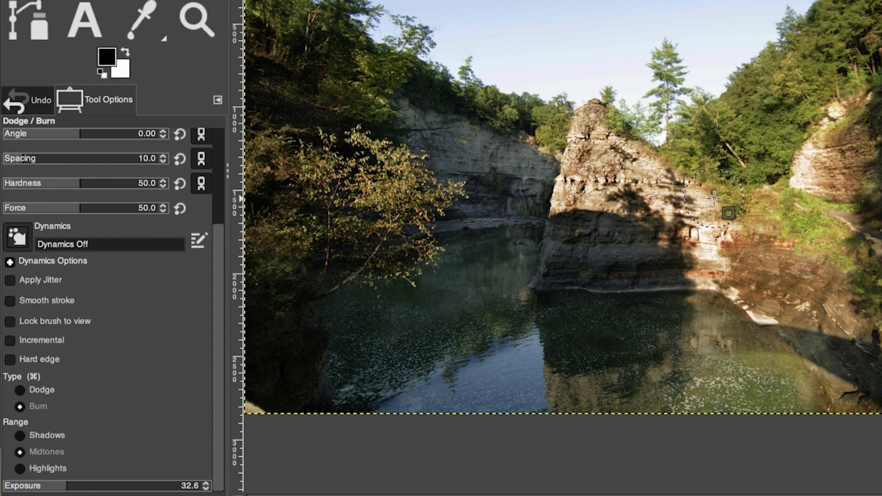
Burn the highlights of the central rock and right-hand bank at exposure 32.6, undoing recent strokes and burning the bank and cliff again.
left_click(20, 469)
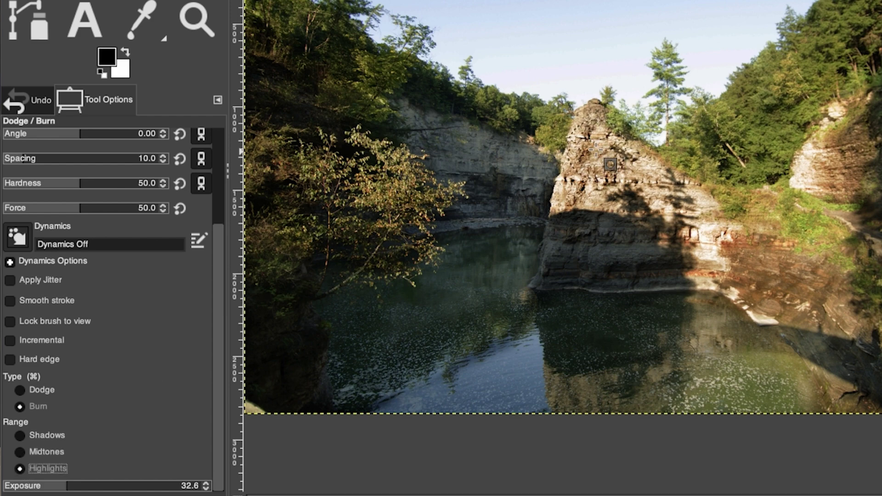
mouse_move(592, 166)
left_mouse_down()
mouse_move(581, 142)
mouse_move(611, 167)
mouse_move(615, 143)
mouse_move(646, 175)
mouse_move(607, 170)
mouse_move(563, 199)
mouse_move(644, 221)
mouse_move(673, 204)
mouse_move(709, 240)
mouse_move(710, 222)
mouse_move(724, 275)
mouse_move(732, 246)
mouse_move(720, 283)
mouse_move(748, 299)
mouse_move(755, 290)
mouse_move(723, 222)
mouse_move(721, 257)
mouse_move(712, 249)
mouse_move(720, 235)
mouse_move(730, 240)
mouse_move(720, 285)
mouse_move(708, 269)
mouse_move(769, 287)
left_mouse_up()
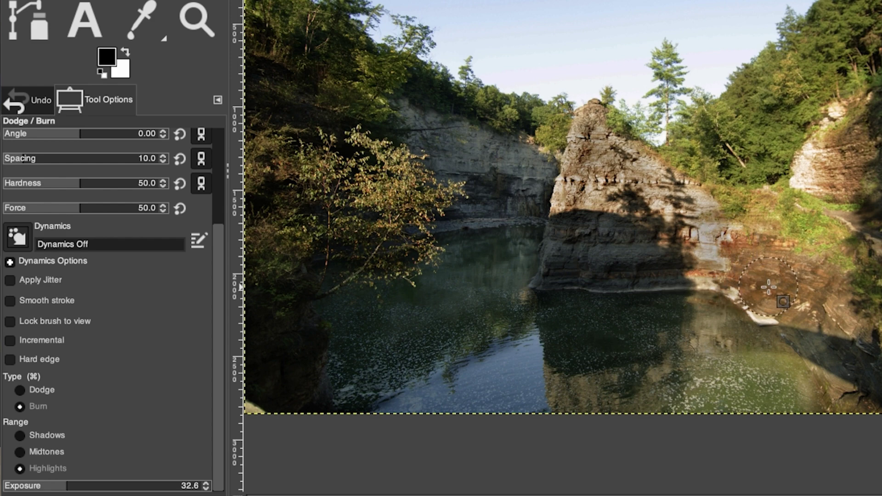
key("super")
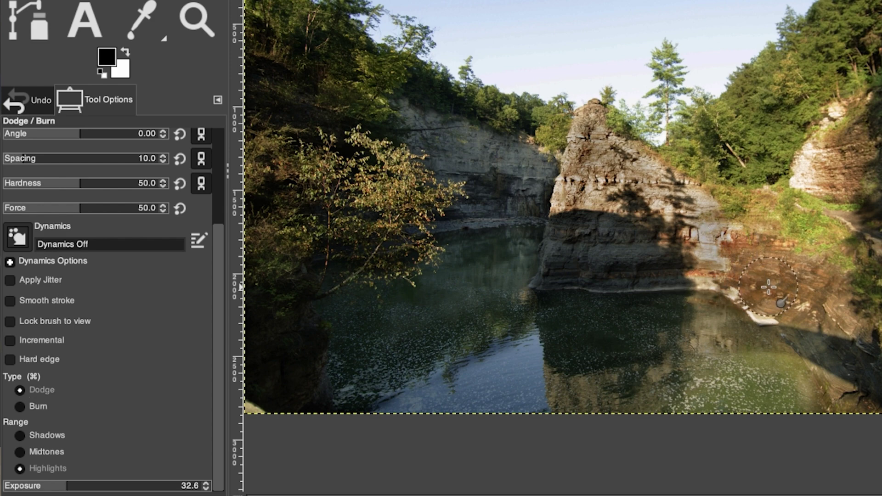
key("super+z")
key("super+z")
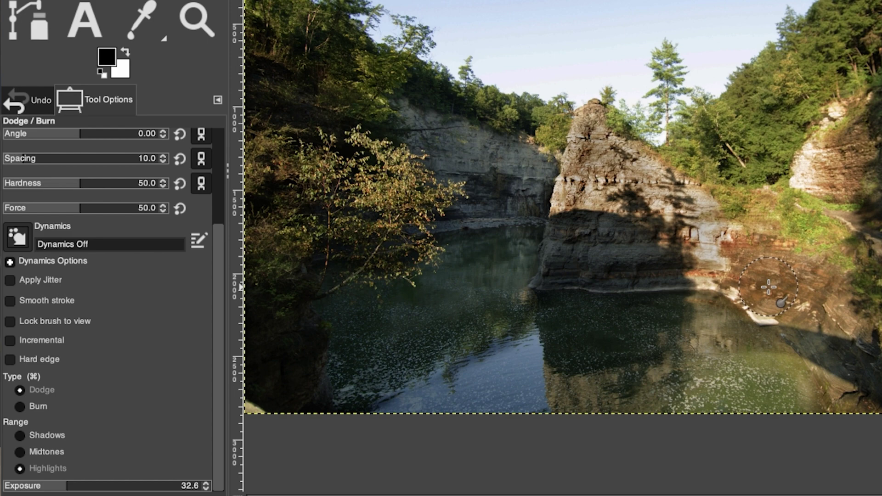
key("super+z")
mouse_move(722, 275)
left_mouse_down()
mouse_move(829, 285)
mouse_move(837, 125)
mouse_move(860, 151)
mouse_move(822, 180)
left_mouse_up()
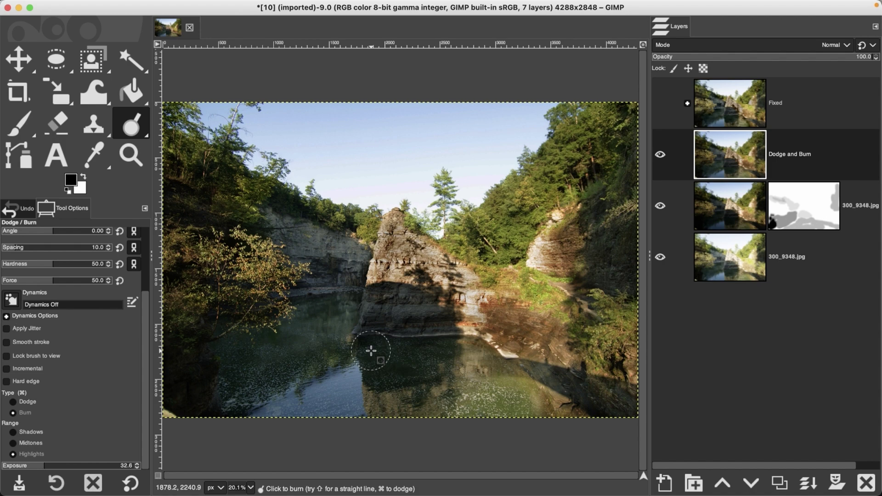
Compare the bottom 300_9348.jpg layer shown alone with all layers visible, and set the burn range to Shadows.
left_click(660, 257, "shift")
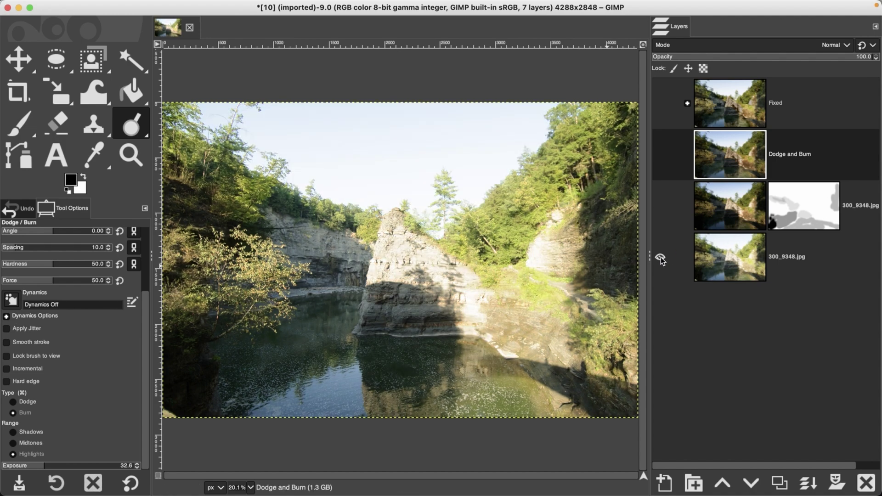
left_click(661, 257, "shift")
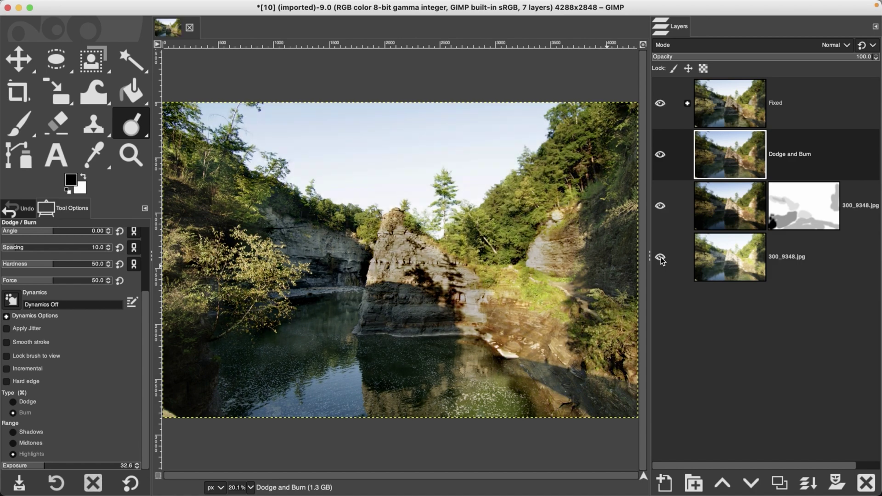
left_click(661, 258, "shift")
left_click(660, 258, "shift")
left_click(661, 258, "shift")
left_click(660, 257, "shift")
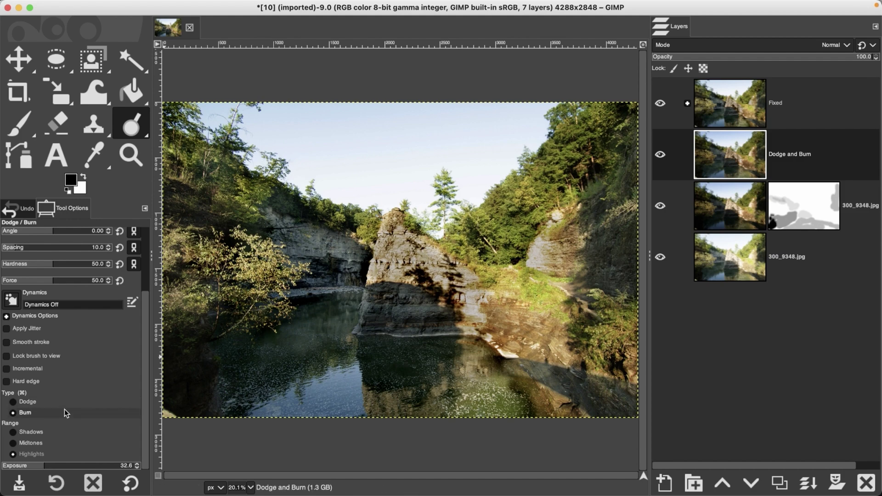
left_click(36, 433)
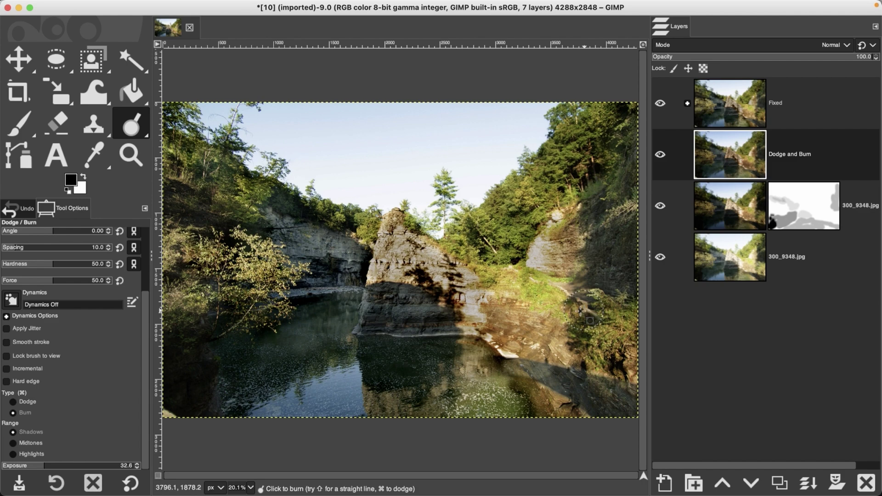
Switch to darktable, compare the sharpen, highlight reconstruction and filmic rgb history states, and return the photo to the sharpen state.
mouse_move(609, 494)
left_click(616, 478)
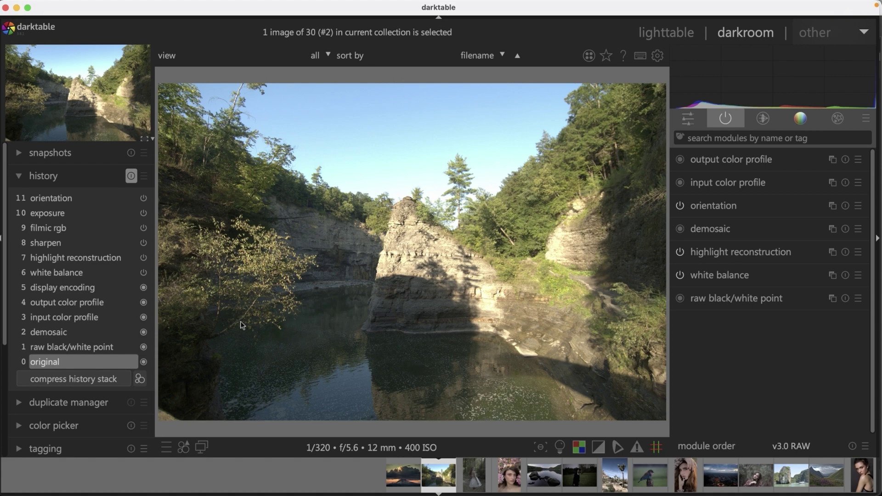
left_click(68, 243)
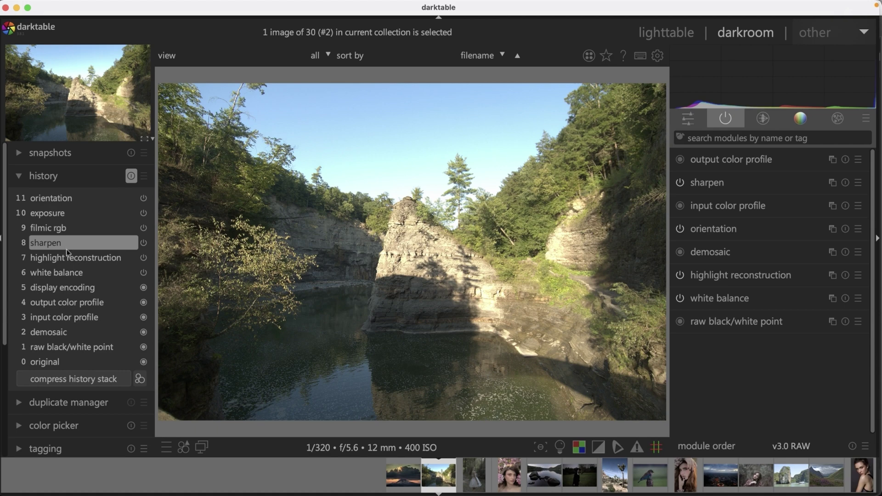
left_click(65, 255)
left_click(65, 246)
left_click(65, 229)
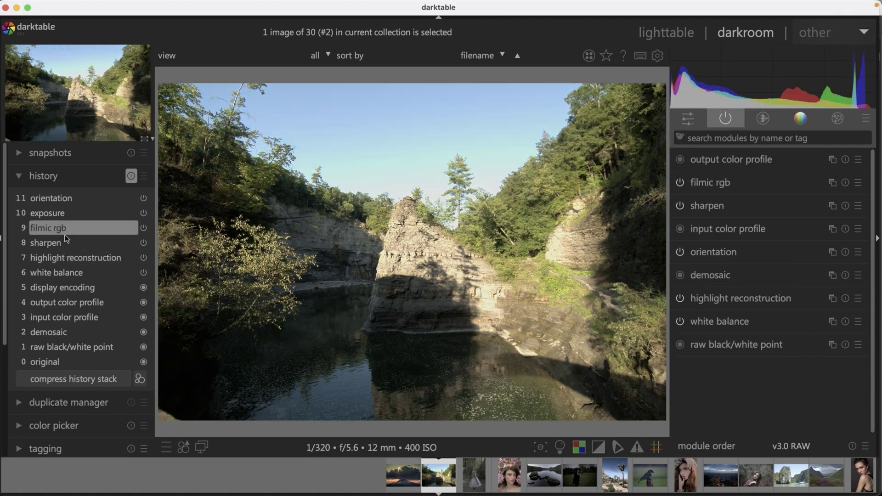
left_click(92, 243)
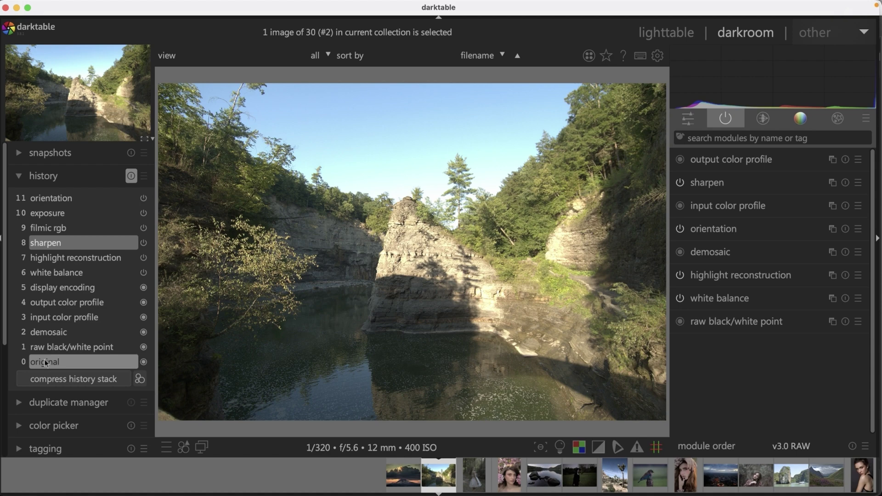
mouse_move(698, 230)
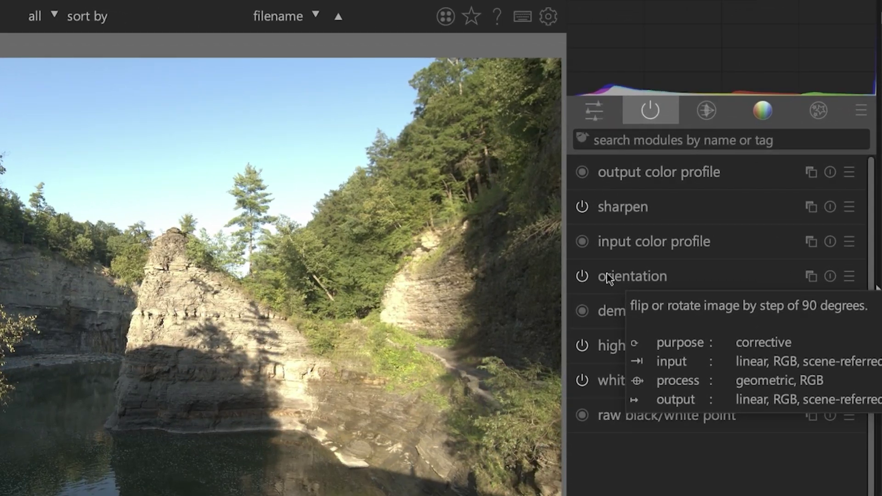
mouse_move(611, 73)
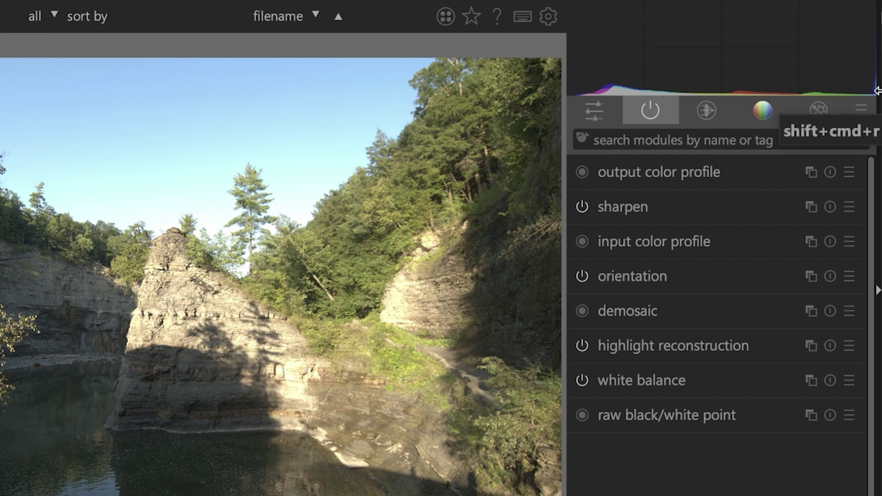
Find the shadows and highlights module by searching for "shadows", enable it, and toggle it to compare its effect on the photo.
left_click(766, 137)
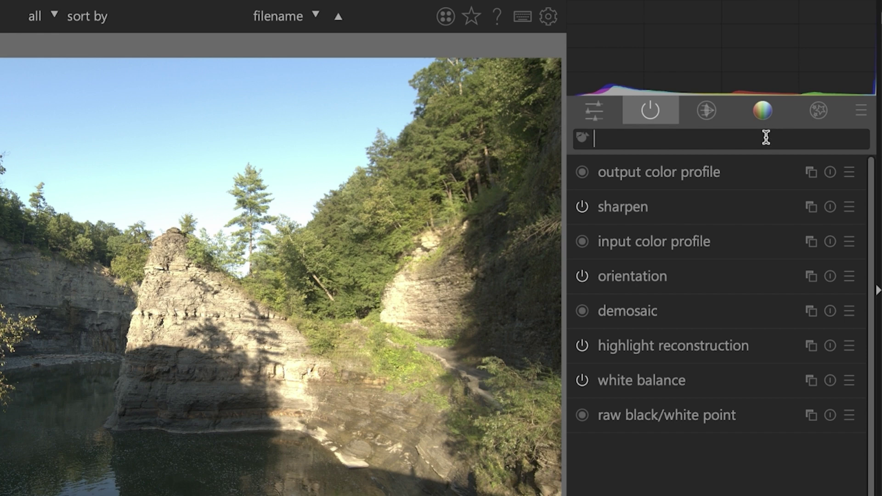
type("shad")
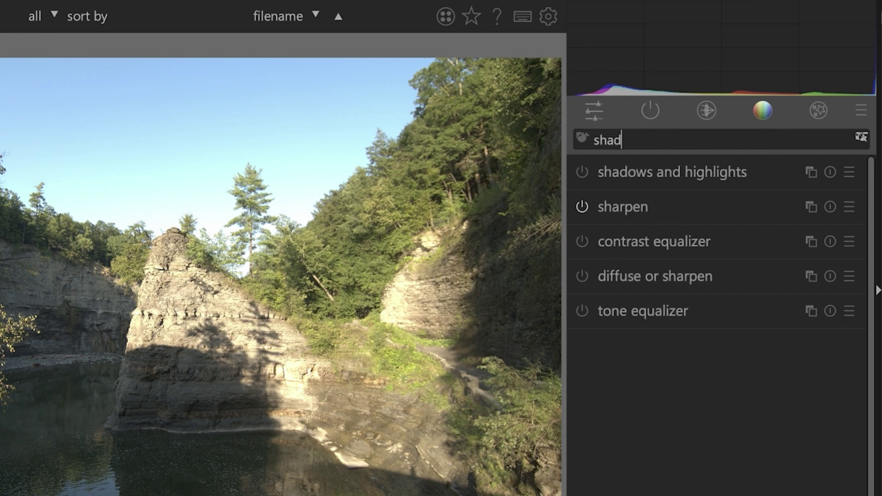
type("ows")
left_click(643, 175)
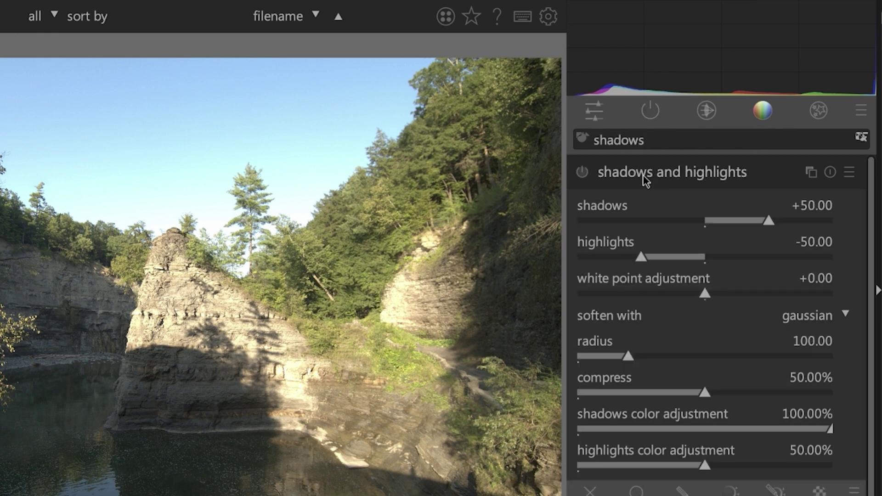
left_click(583, 172)
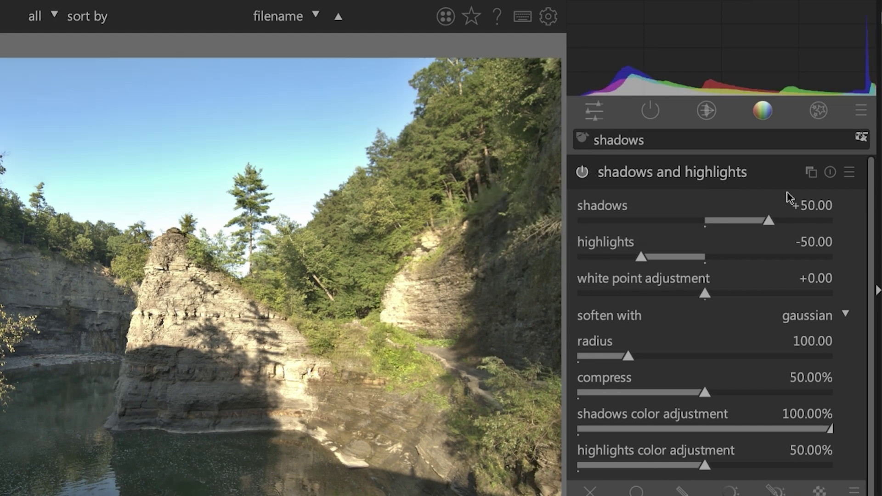
left_click(583, 171)
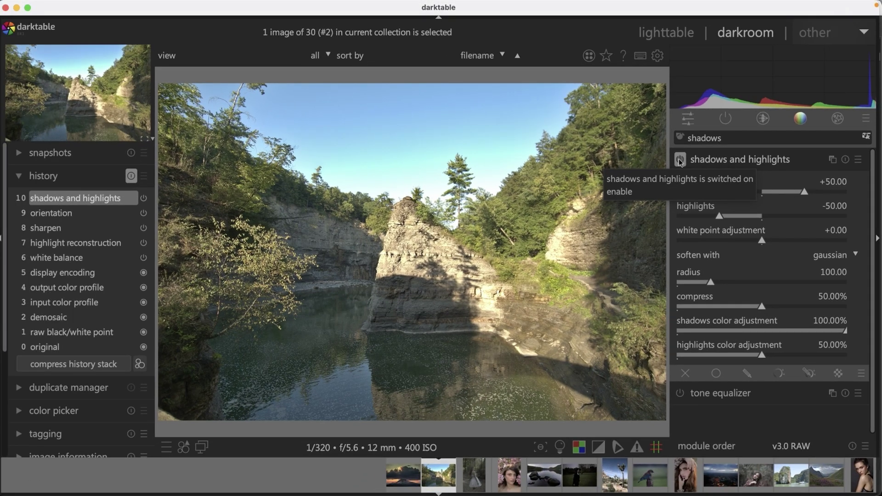
left_click(680, 160)
left_click(679, 160)
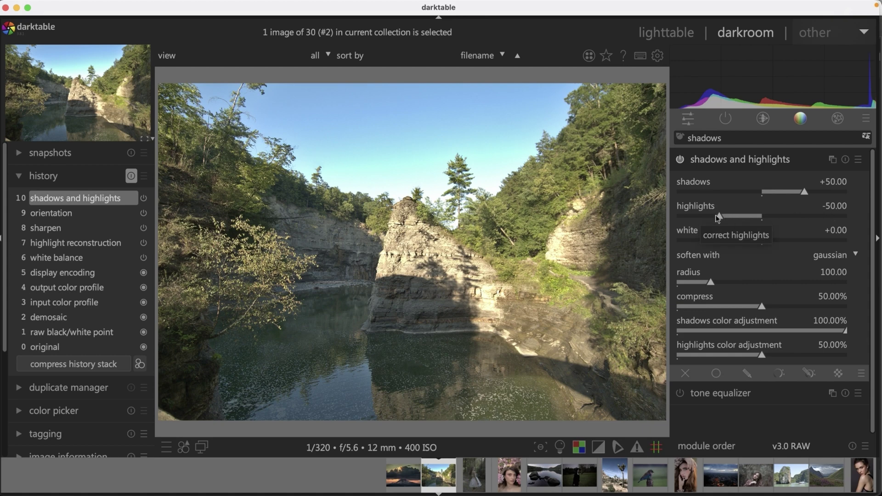
Try highlights values of -72.17 and -87.06 in shadows and highlights, inspect the central rock, and settle on -79.29.
left_click_drag(718, 215, 701, 217)
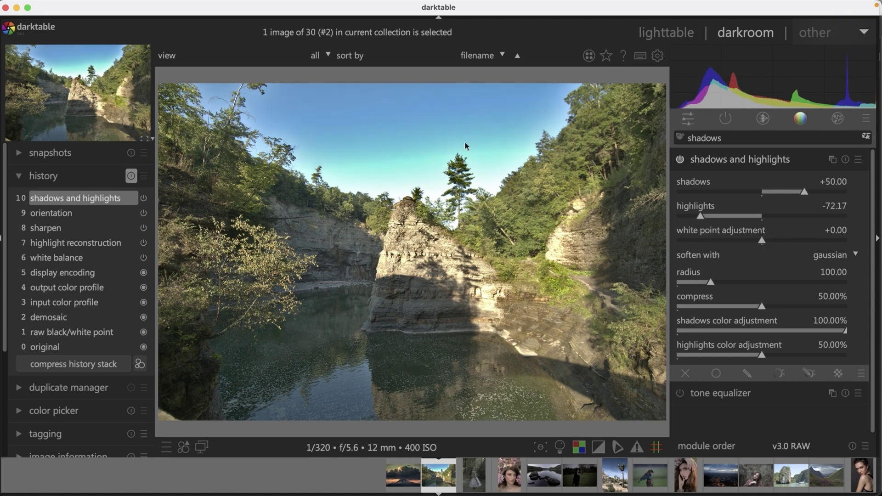
left_click_drag(700, 217, 687, 215)
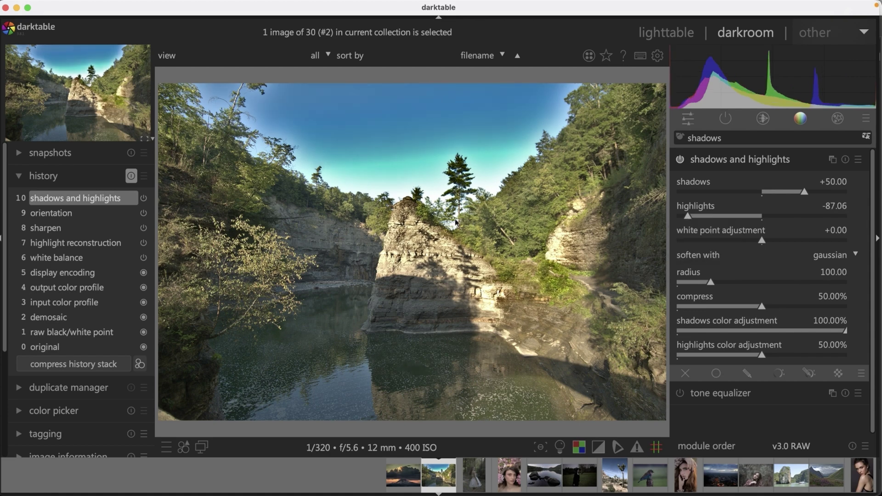
scroll(414, 251, "up", 3)
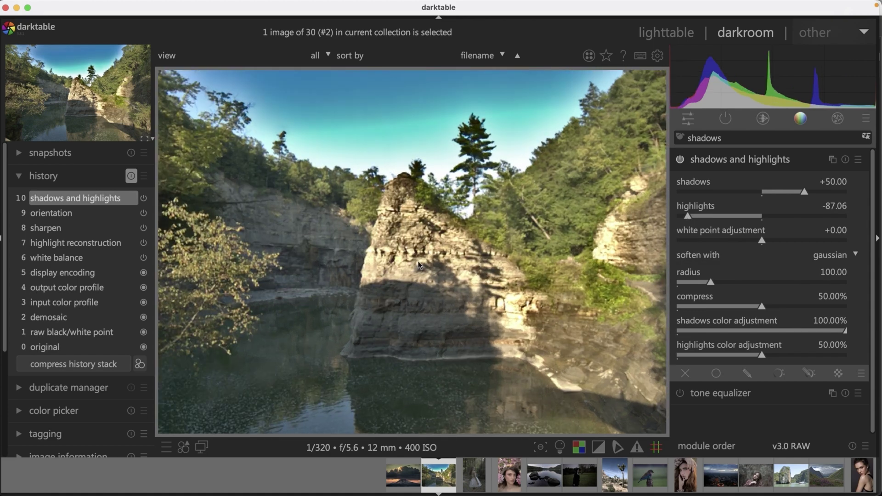
mouse_move(706, 217)
left_mouse_down()
mouse_move(715, 217)
mouse_move(694, 216)
left_mouse_up()
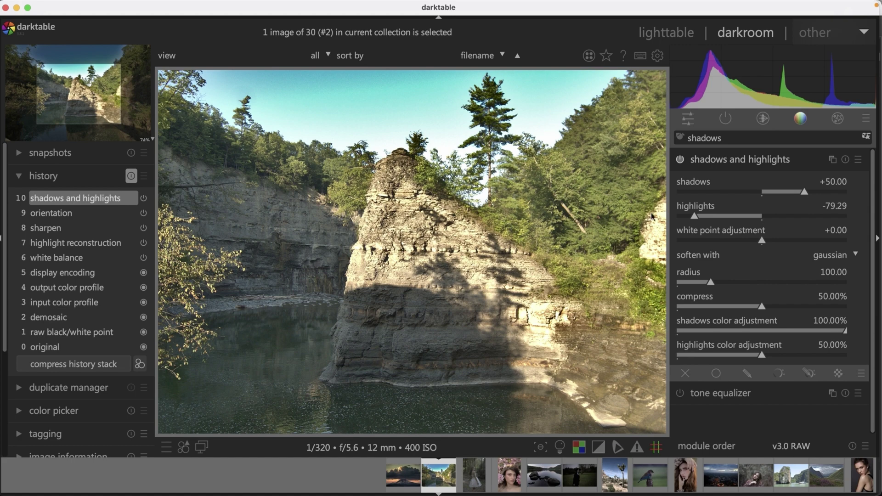
Set highlights to -63.75 and white point adjustment to -4.50 in the shadows and highlights module.
scroll(555, 252, "down", 1)
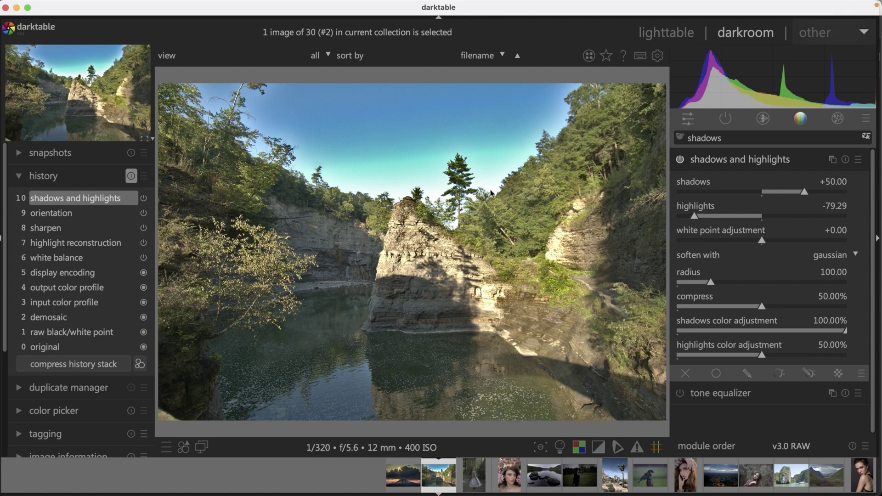
left_click_drag(695, 217, 703, 216)
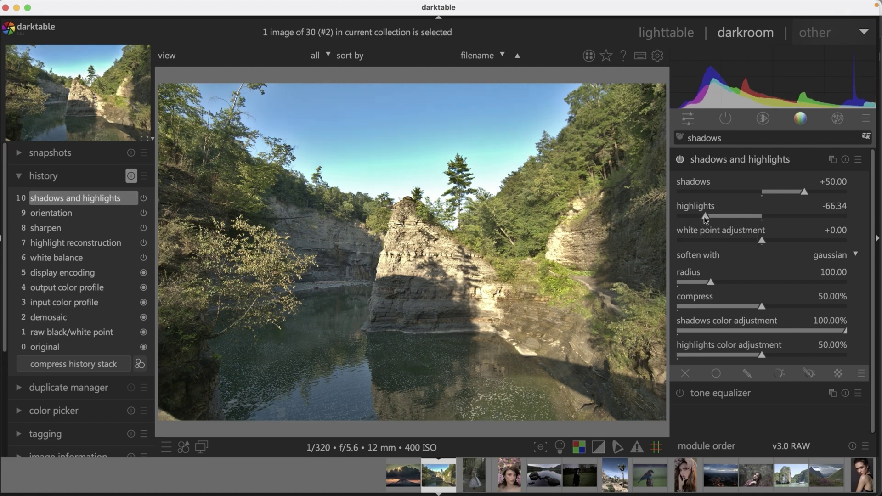
left_click_drag(705, 216, 707, 216)
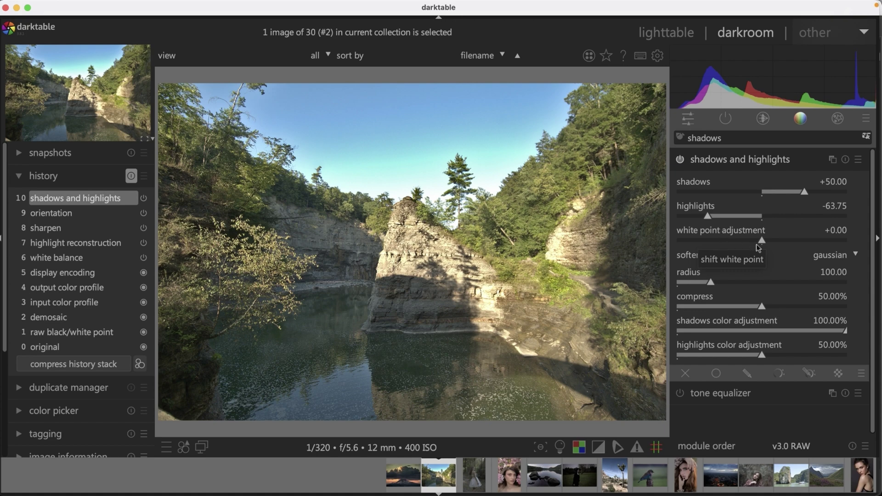
left_click_drag(762, 240, 724, 241)
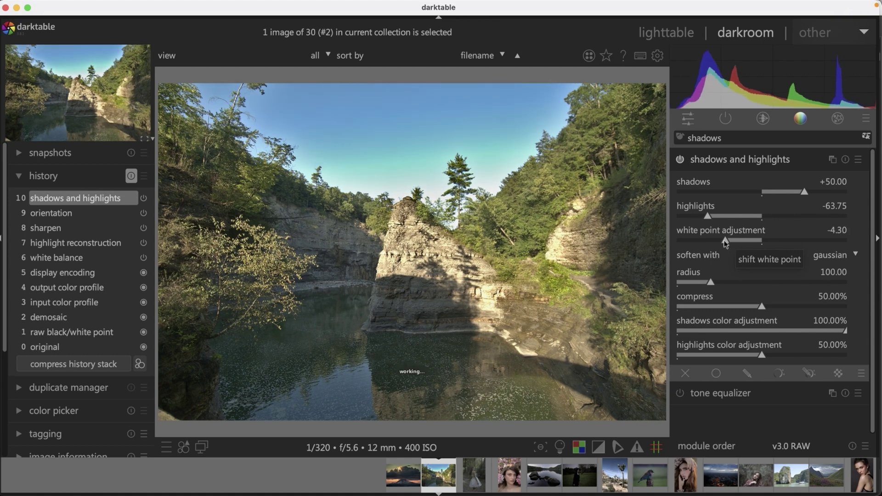
Switch the shadows and highlights module off and on several times to compare its effect, leaving it enabled.
left_click(679, 161)
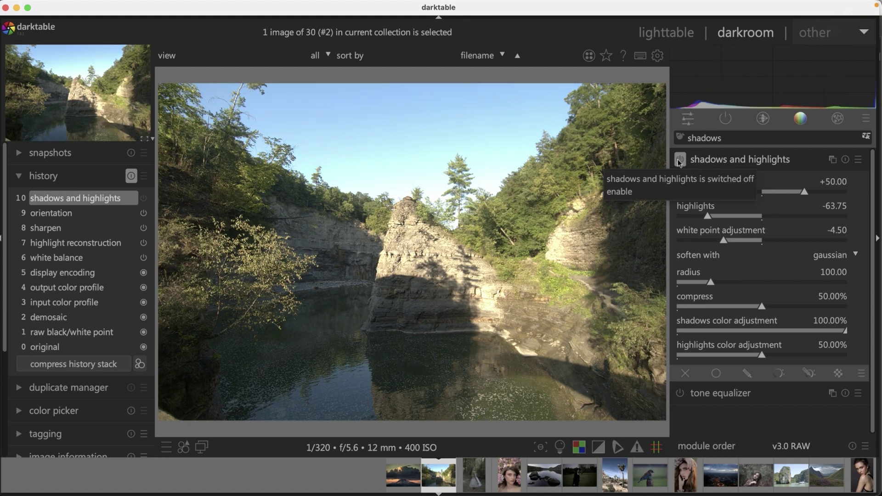
left_click(679, 161)
left_click(679, 161)
left_click(680, 161)
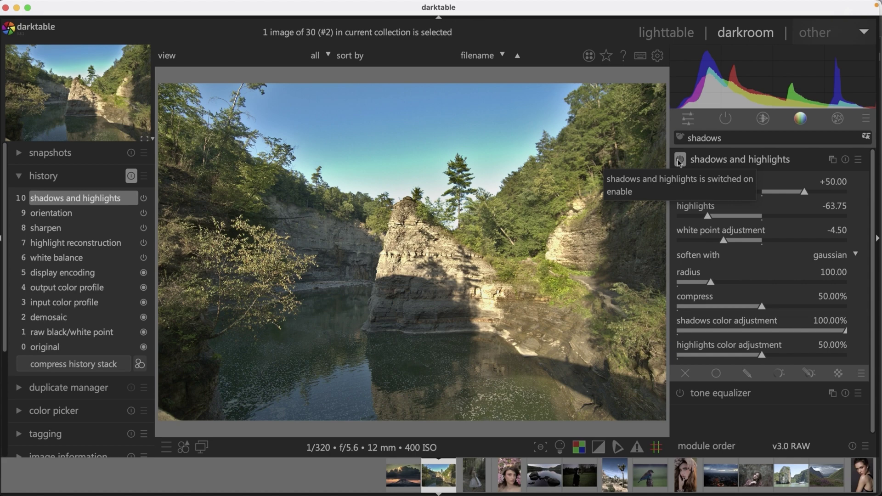
left_click(680, 160)
left_click(679, 160)
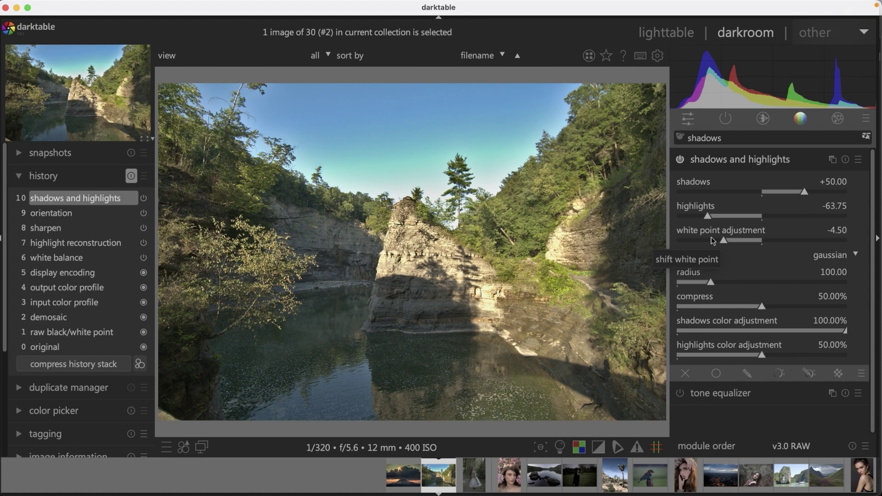
Add a shadow point and a highlight point to the tone curve and pull the shadow point down to about 28.0 / 19.3.
left_click(800, 118)
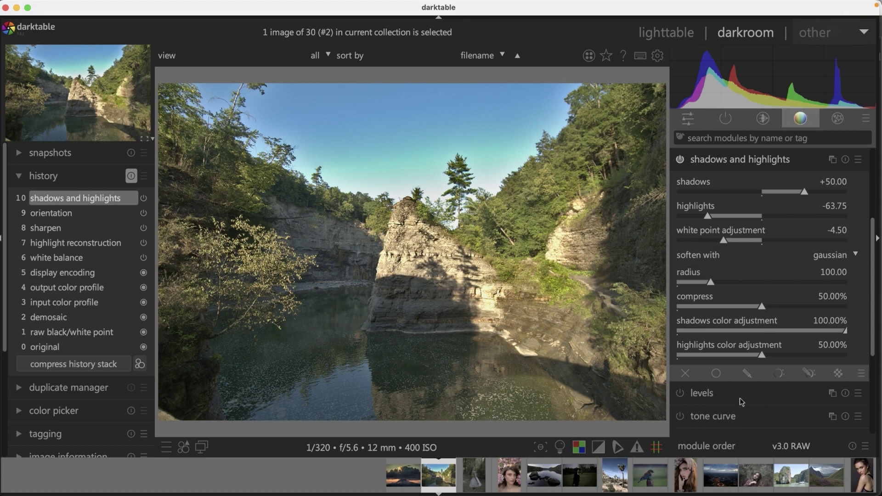
left_click(745, 416)
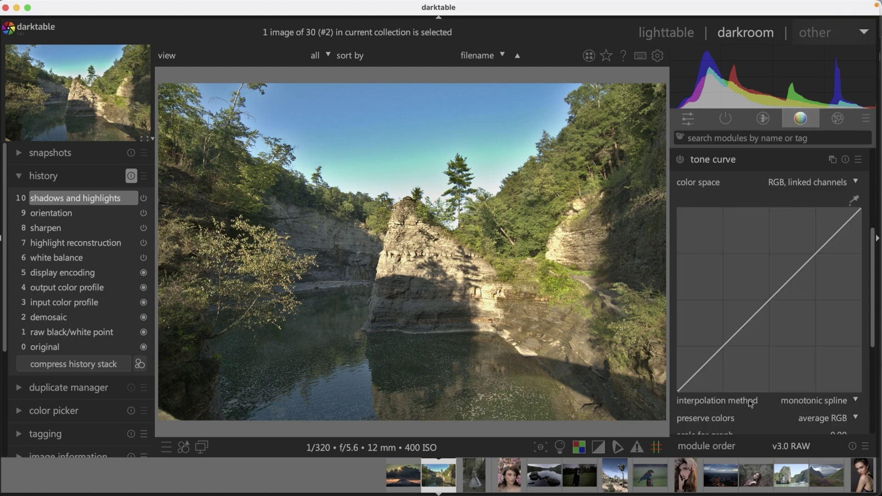
left_click(724, 350)
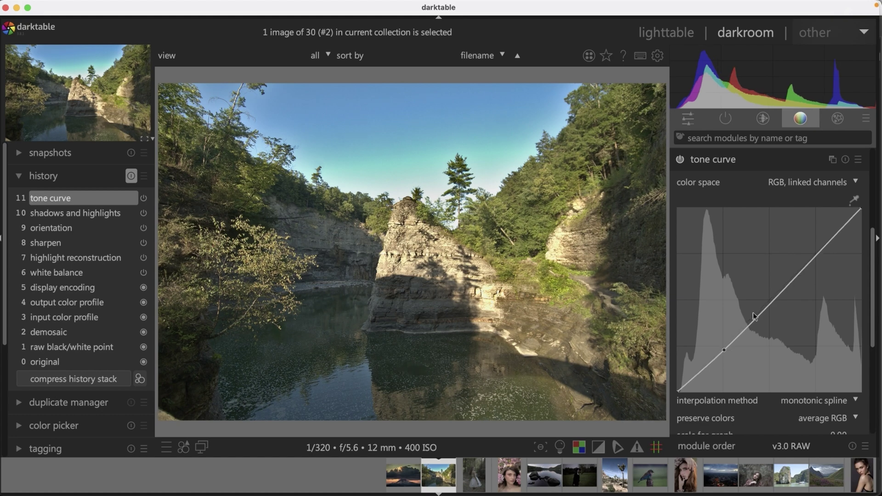
left_click(817, 252)
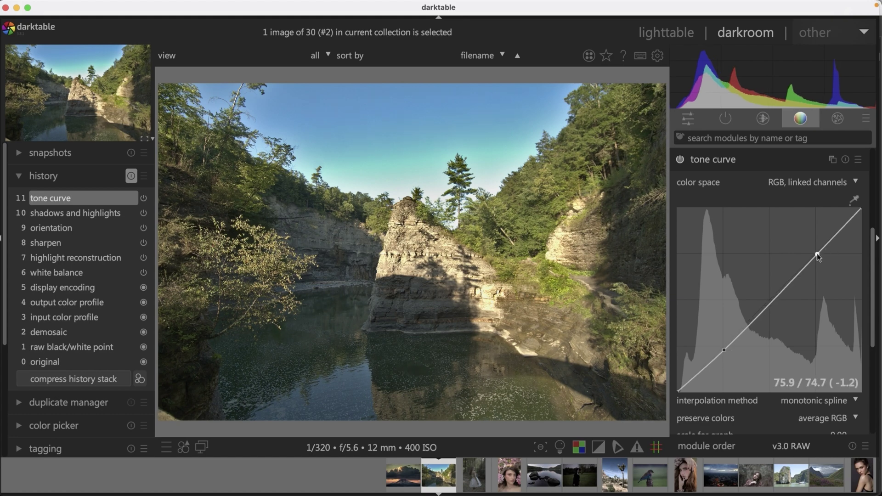
left_click_drag(721, 351, 729, 357)
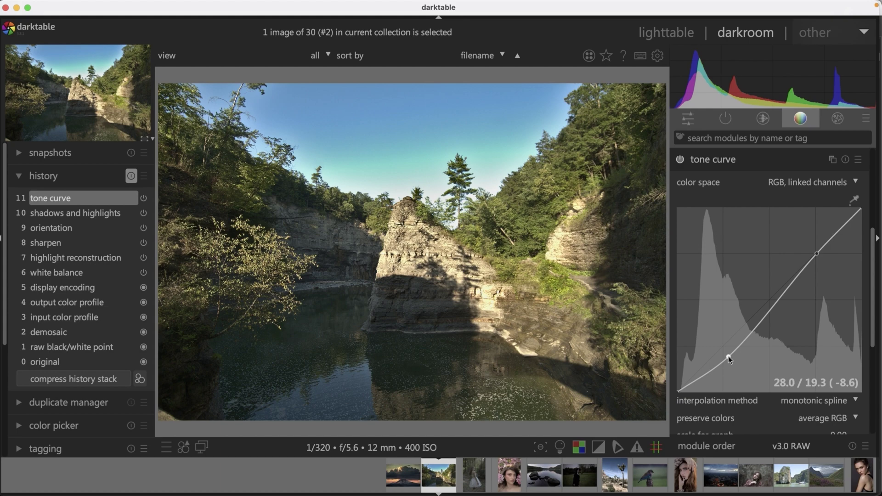
Lower the tone curve's shadow point slightly while checking the photo with the clipping indication, and hide the indication.
left_click(600, 448)
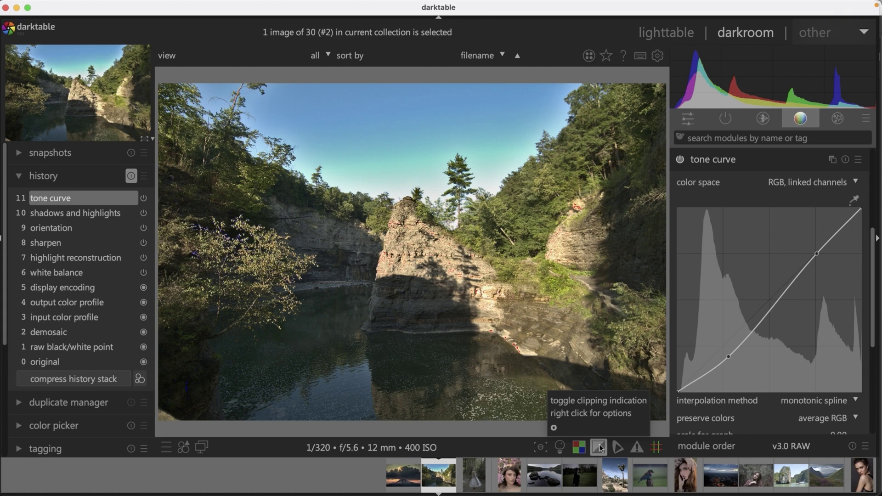
left_click_drag(729, 356, 728, 360)
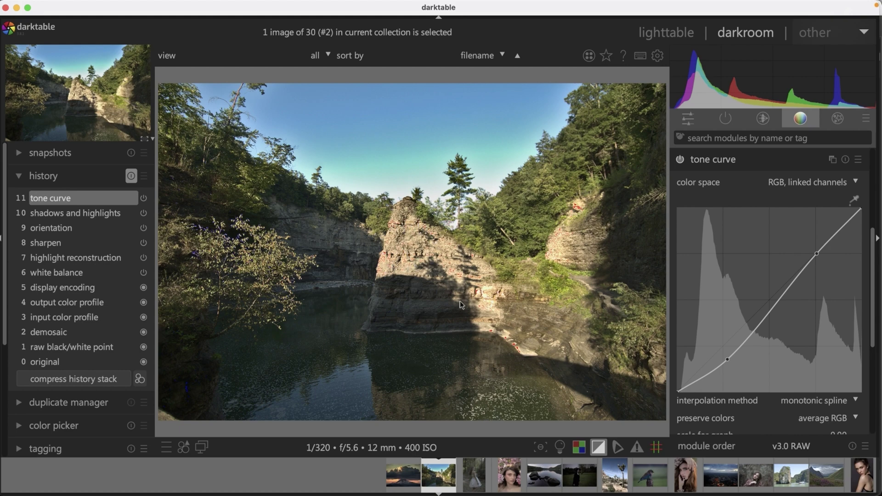
left_click(598, 448)
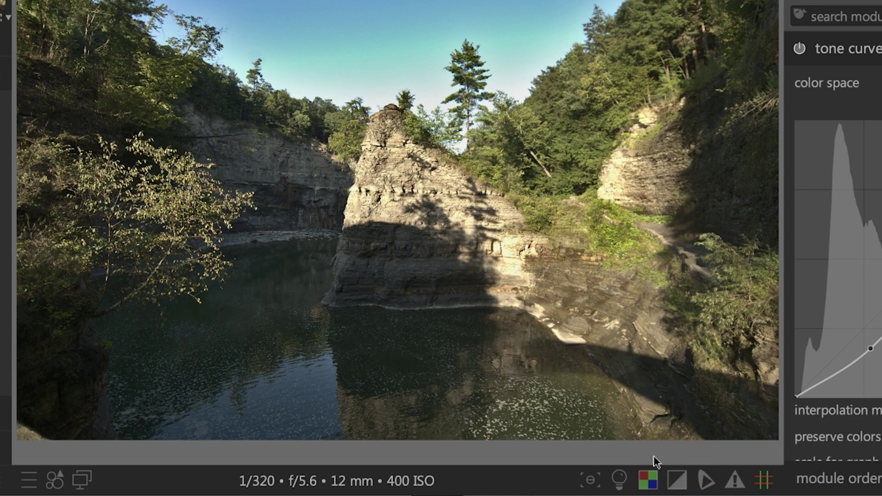
Show the raw over exposed indication, examine the sky and central rock up close, and turn the indication off.
left_click(648, 481)
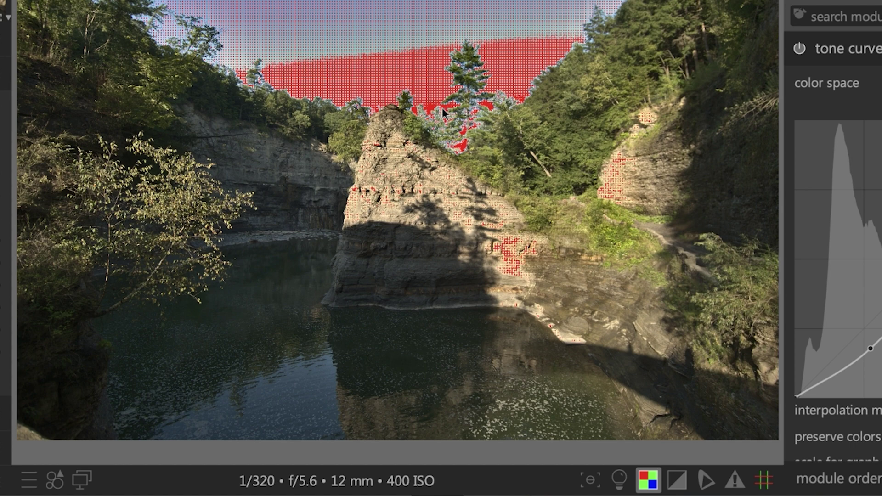
scroll(443, 107, "up", 3)
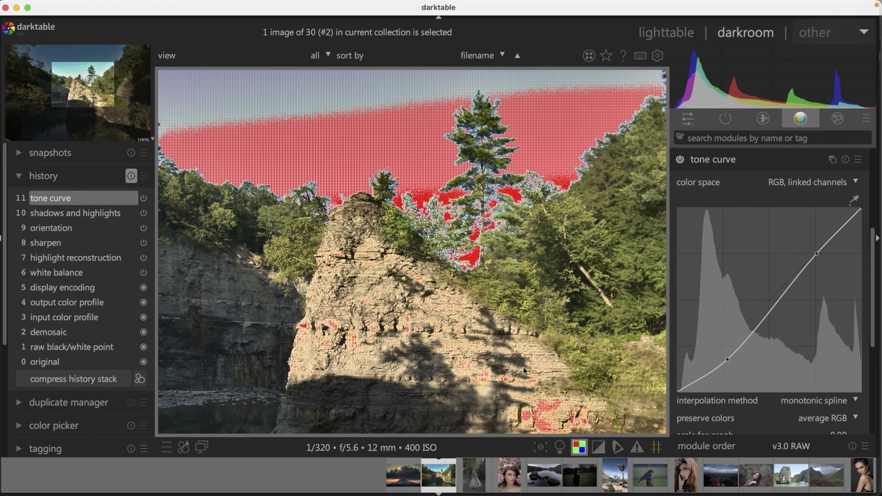
scroll(523, 368, "down", 2)
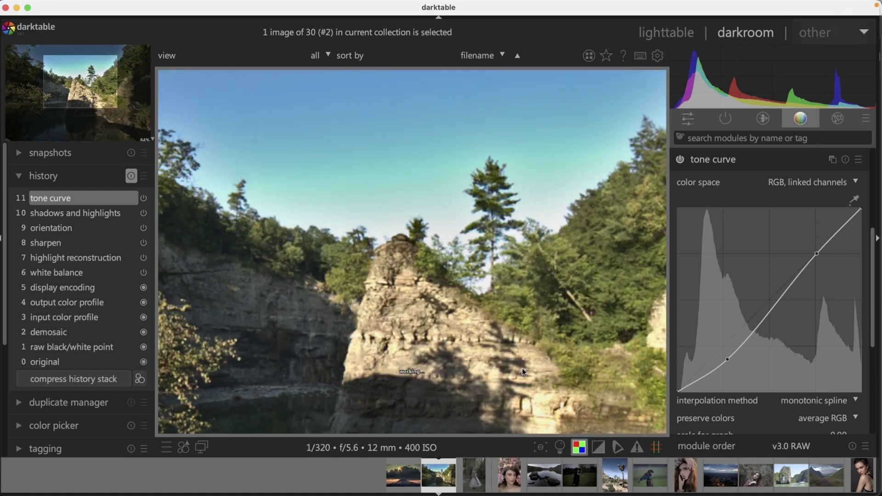
scroll(522, 368, "down", 2)
scroll(598, 345, "down", 1)
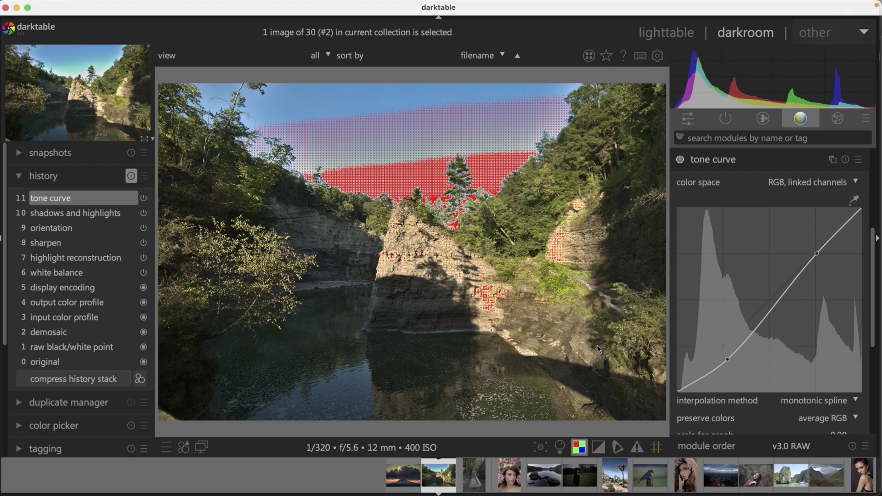
left_click(585, 448)
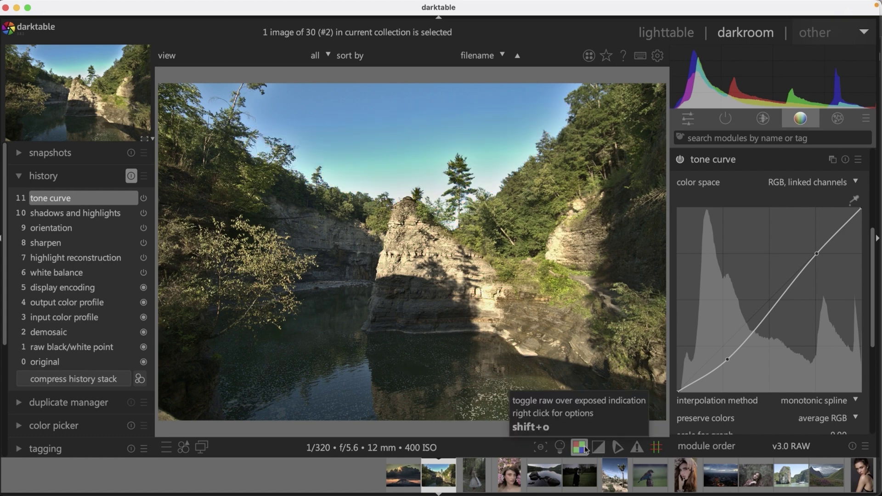
Inspect the central rock and enable the velvia module, toggling it to compare its effect on the colors.
key("ctrl+v")
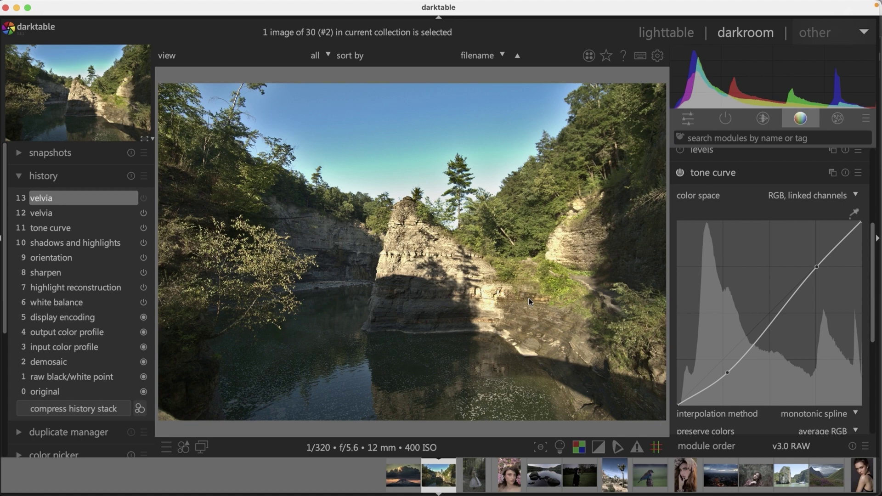
scroll(529, 299, "up", 4)
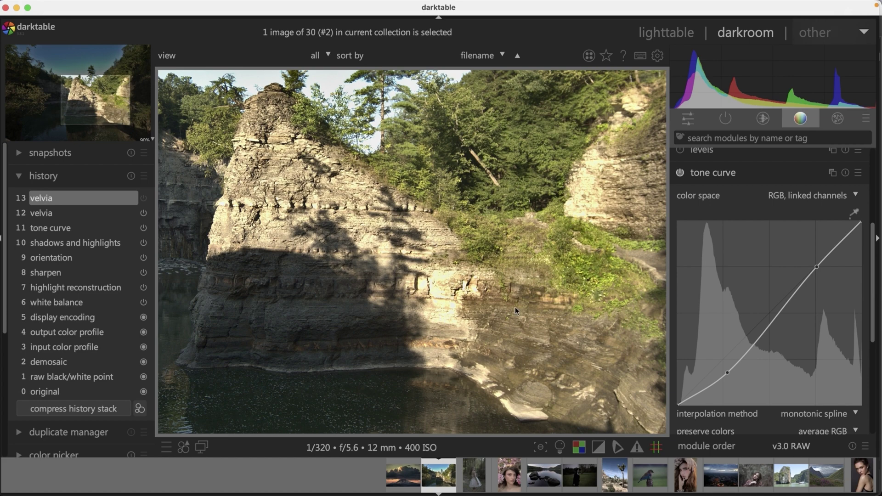
scroll(516, 311, "down", 4)
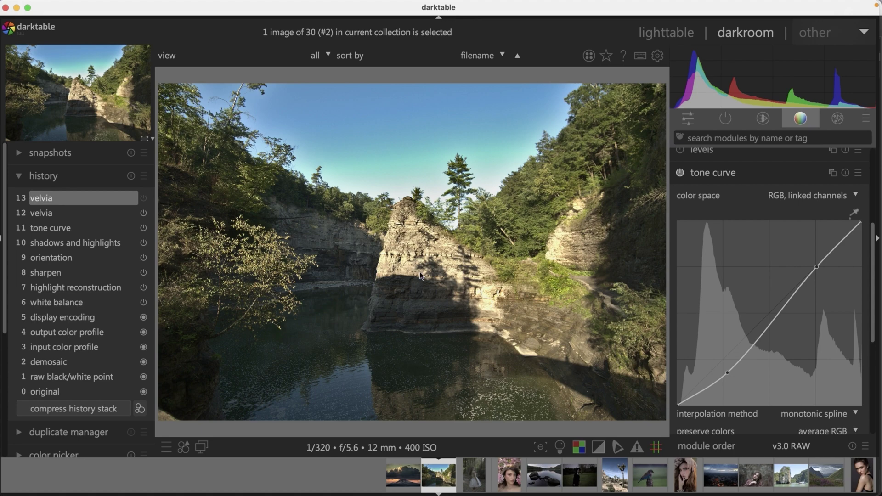
left_click_drag(877, 299, 878, 227)
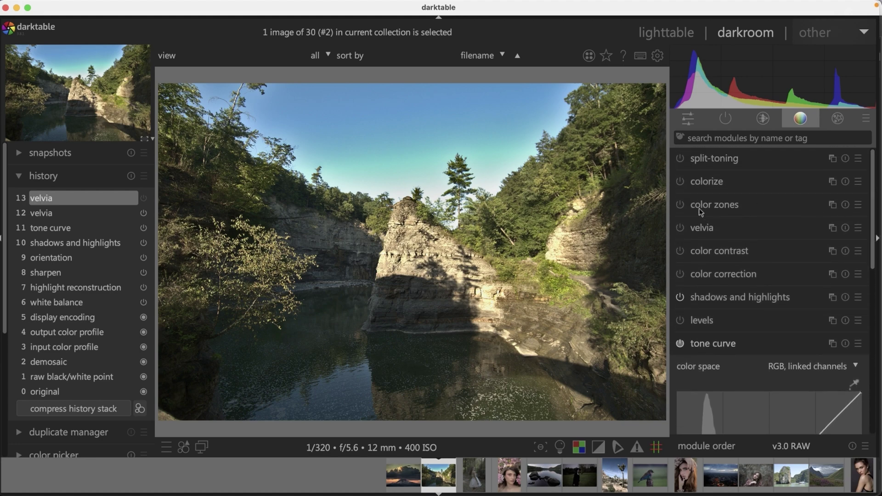
left_click(681, 228)
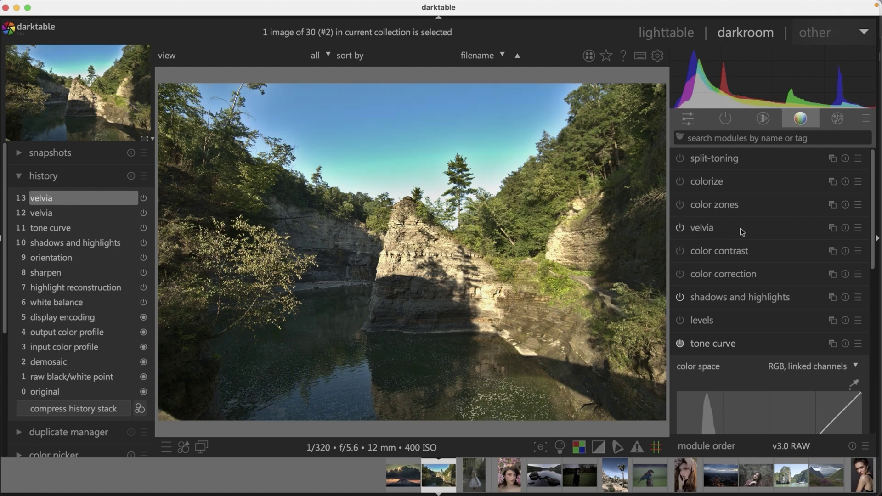
left_click(681, 228)
left_click(681, 228)
Raise the velvia strength to 40%, toggle the module to compare the result, and collapse its settings.
left_click(708, 228)
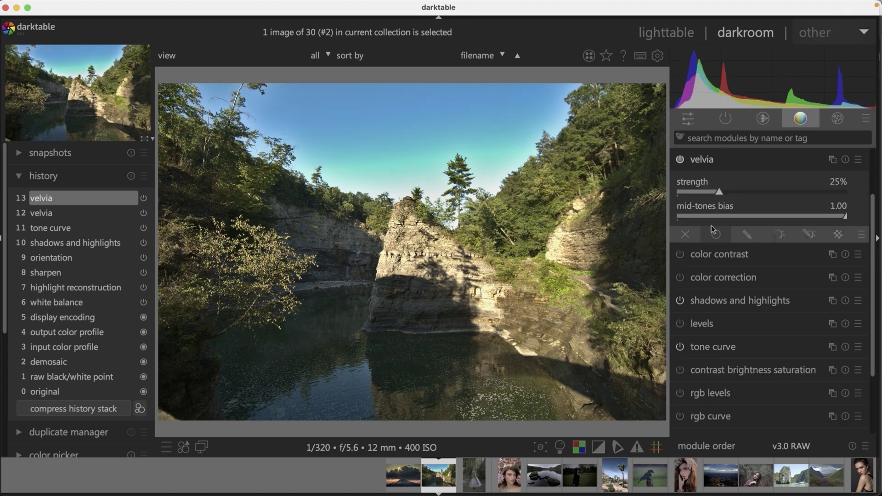
left_click_drag(721, 191, 745, 192)
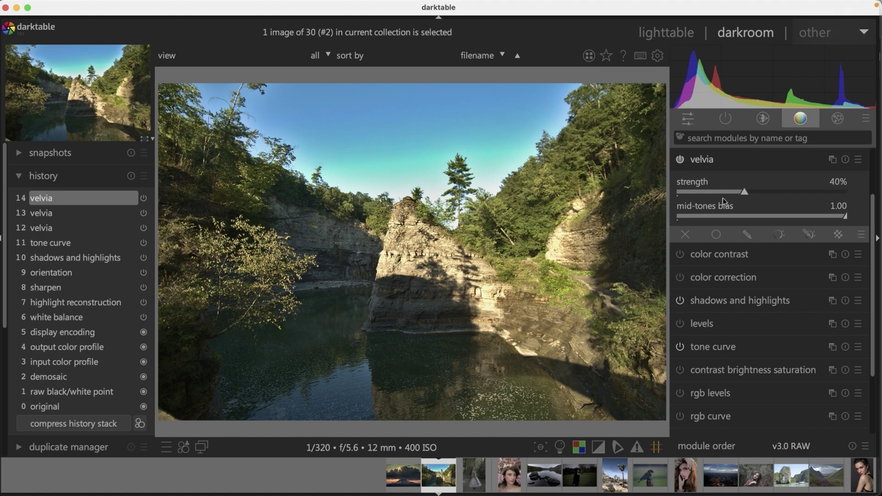
left_click(681, 161)
left_click(681, 161)
left_click(742, 164)
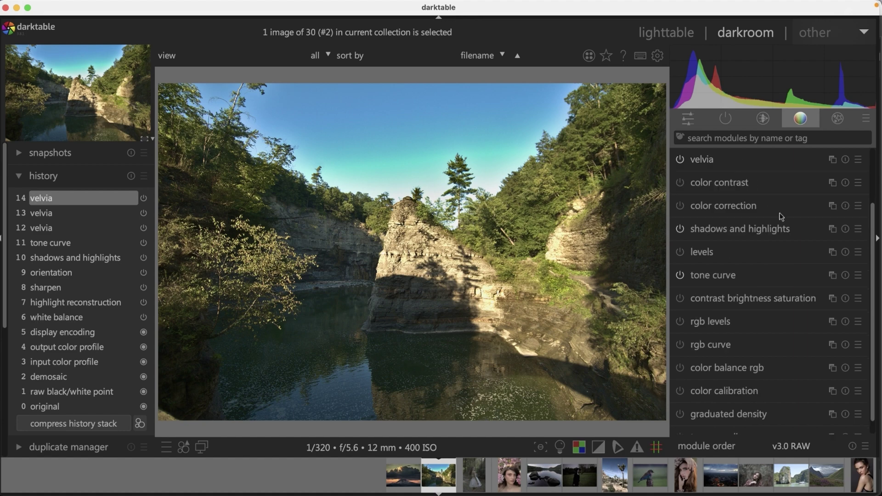
Reopen shadows and highlights from the active modules and set highlights to -50.16.
scroll(876, 207, "up", 3)
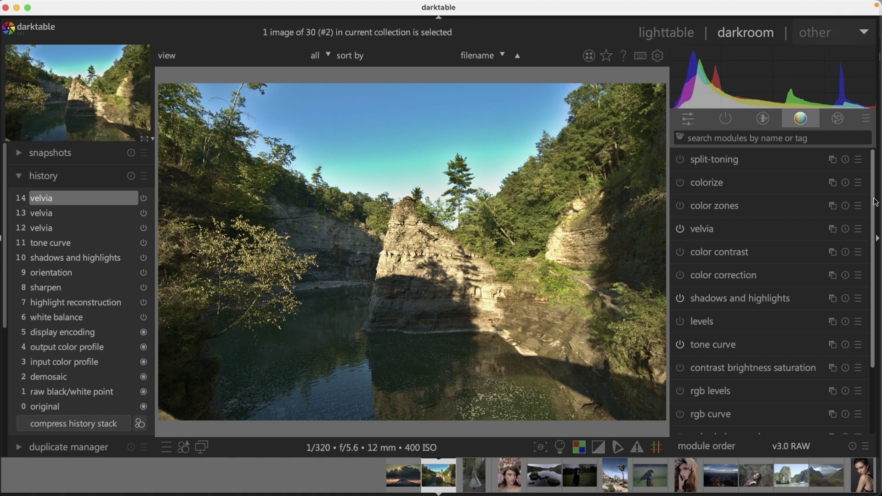
left_click(725, 120)
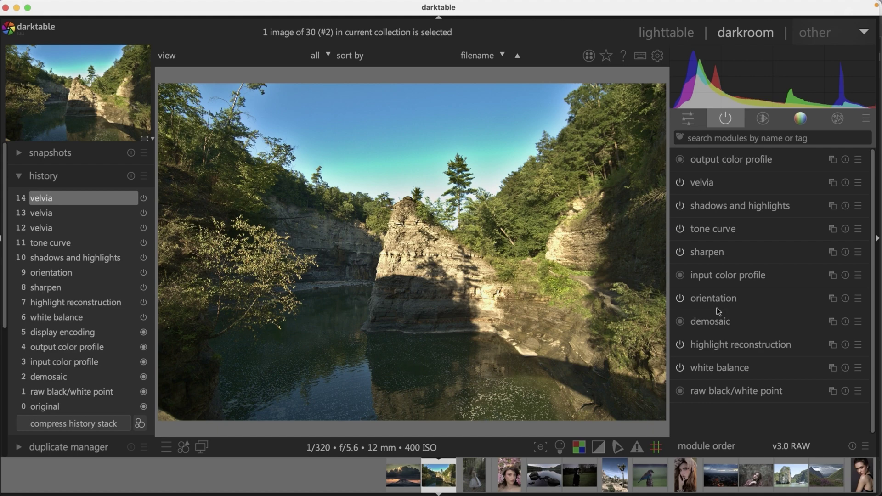
left_click(731, 206)
left_click_drag(710, 216, 719, 215)
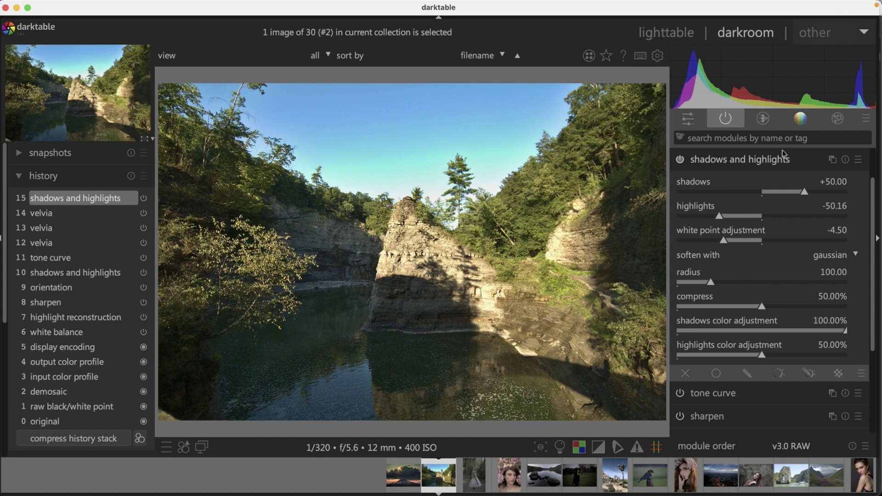
Raise the black point slightly in the levels module and show the clipping indication on the photo.
left_click(801, 119)
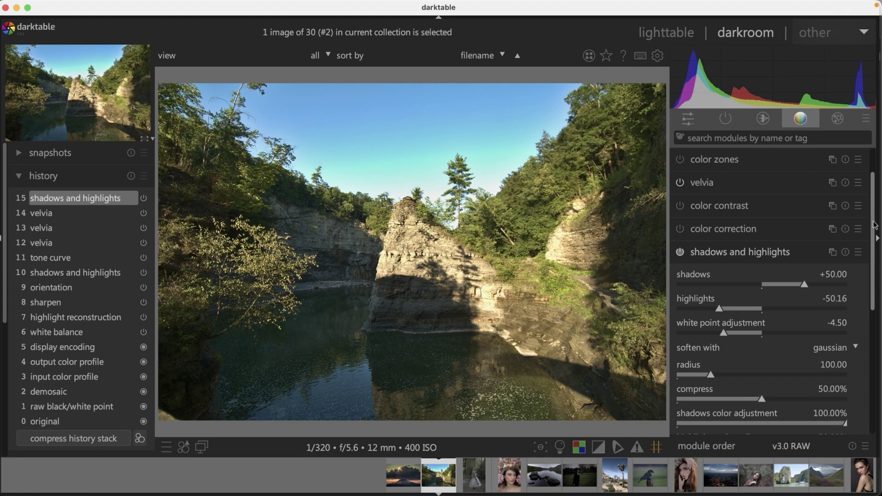
scroll(759, 303, "down", 8)
left_click(759, 302)
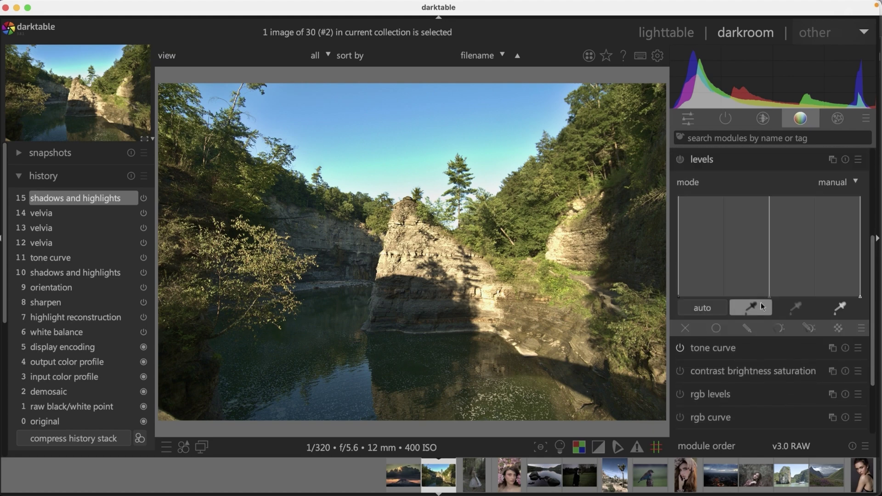
left_click(681, 298)
left_click_drag(682, 298, 683, 299)
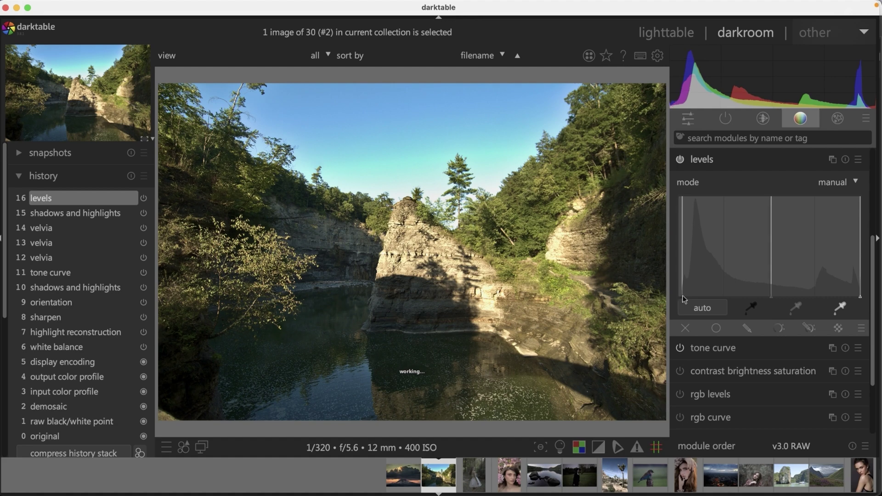
left_click(598, 447)
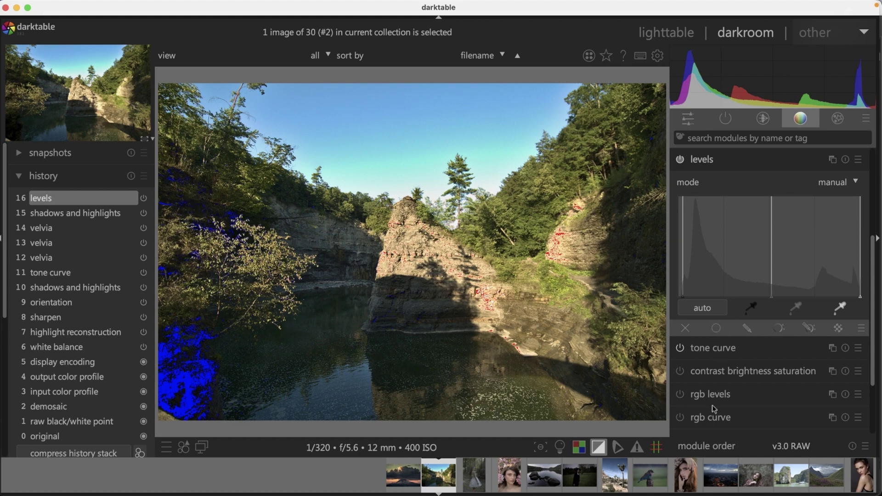
Turn off the clipping indication and raise the white balance temperature to 7358 K.
key("o")
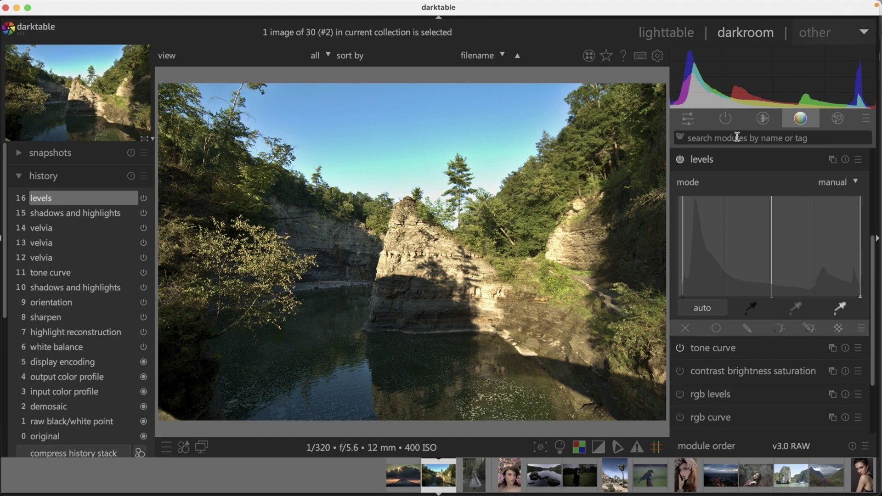
left_click(693, 120)
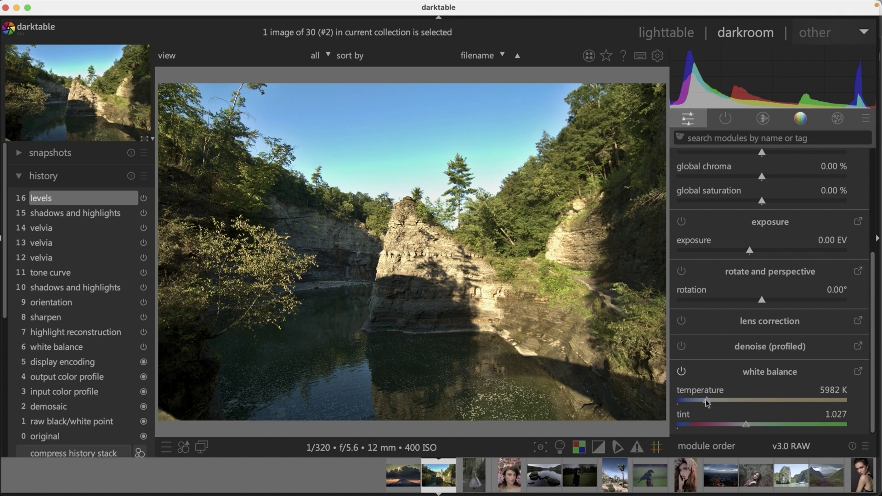
scroll(708, 401, "up", 8)
scroll(710, 400, "up", 2)
scroll(712, 402, "up", 7)
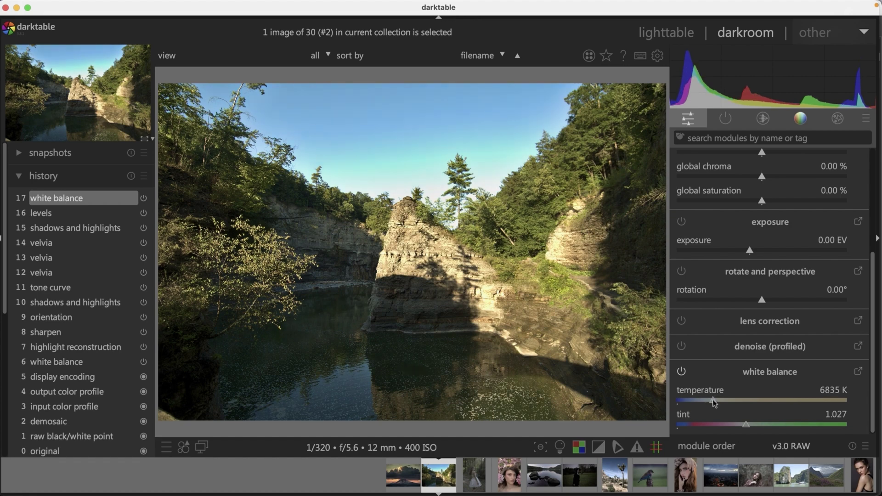
scroll(718, 403, "up", 1)
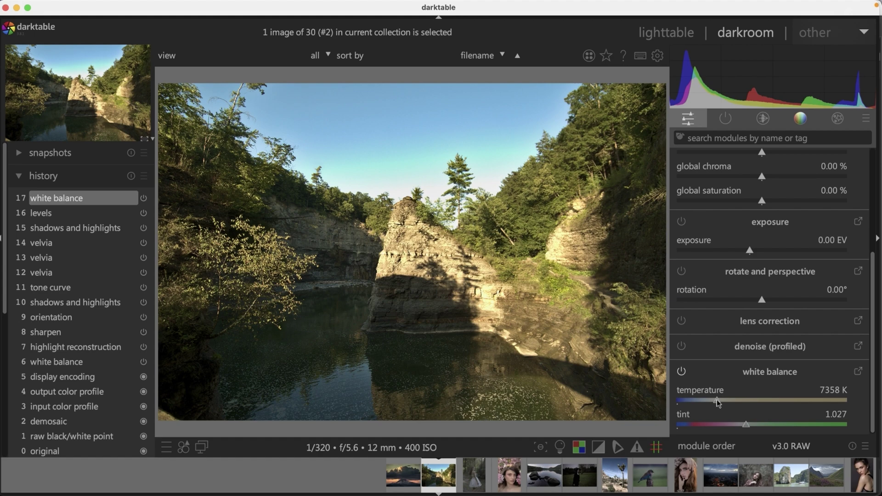
Toggle the white balance module to compare its effect and lower the temperature to 6461 K.
left_click(682, 372)
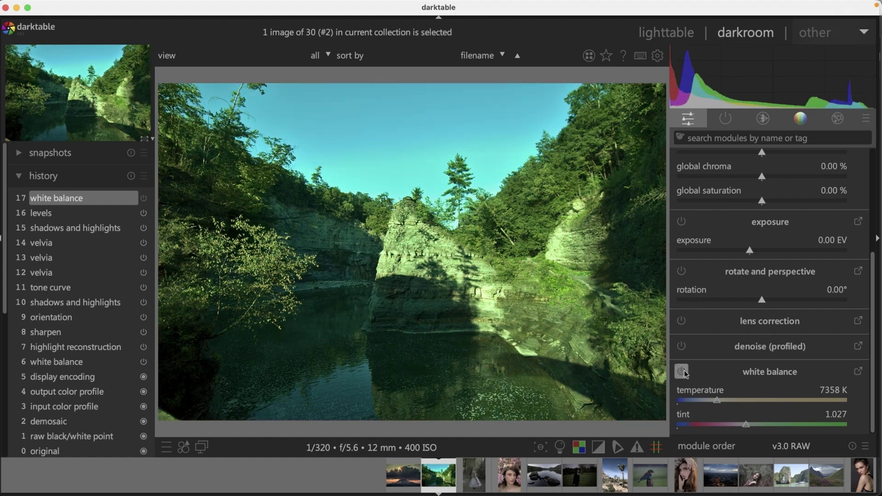
left_click(682, 372)
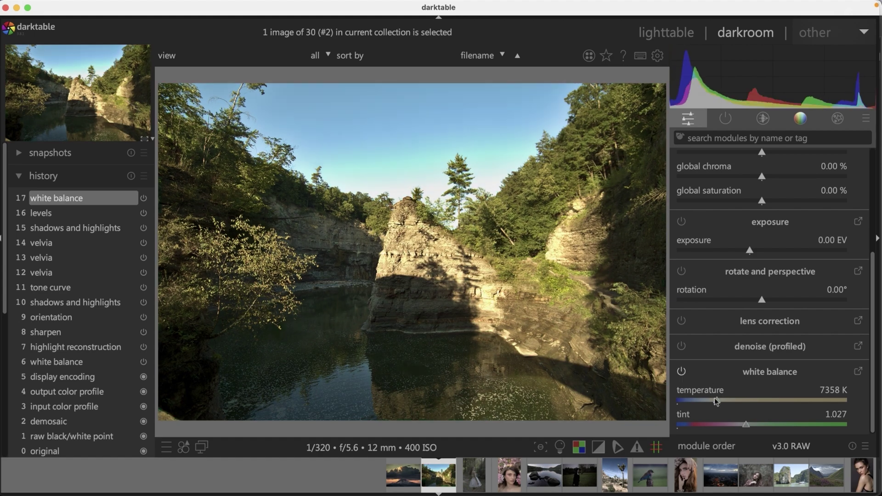
scroll(715, 401, "down", 3)
scroll(715, 401, "down", 8)
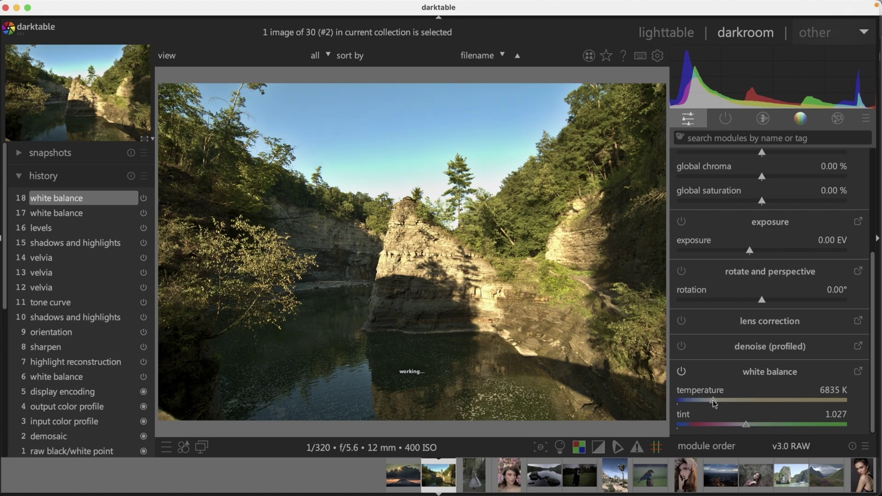
scroll(711, 402, "down", 1)
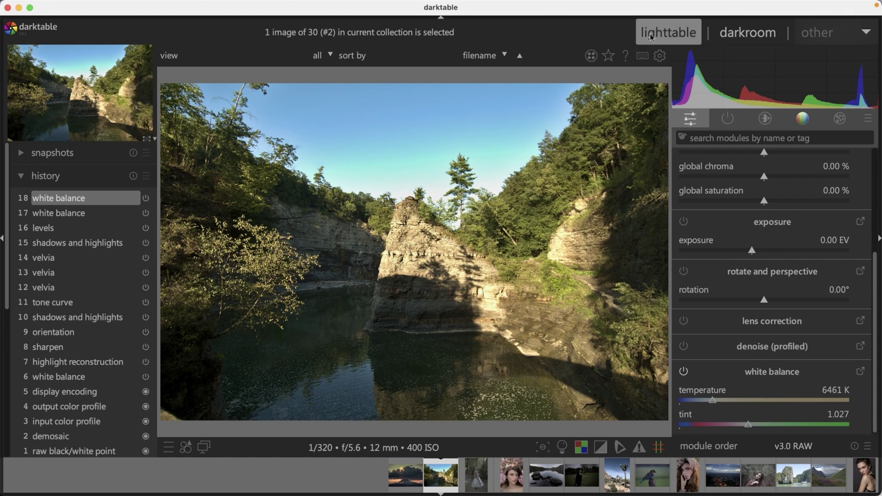
Return to the lighttable and export the selected photo as an 8-bit JPEG at quality 80.
left_click(669, 33)
scroll(827, 413, "down", 3)
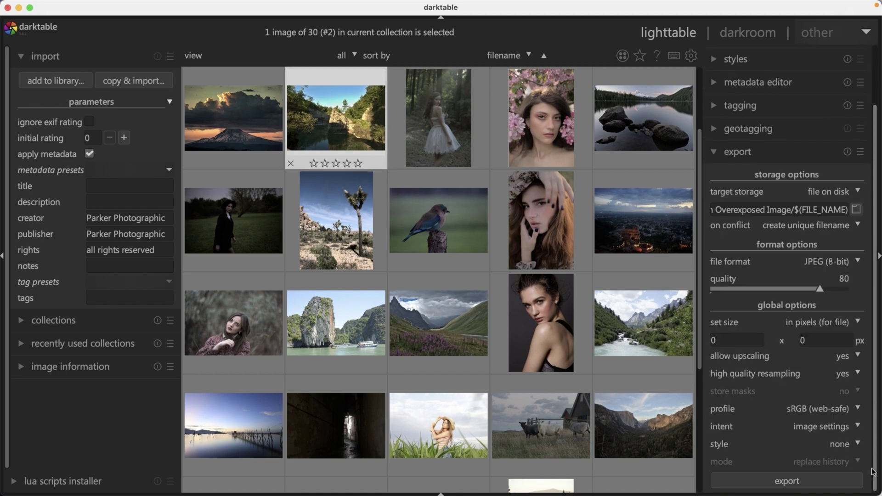
left_click(833, 483)
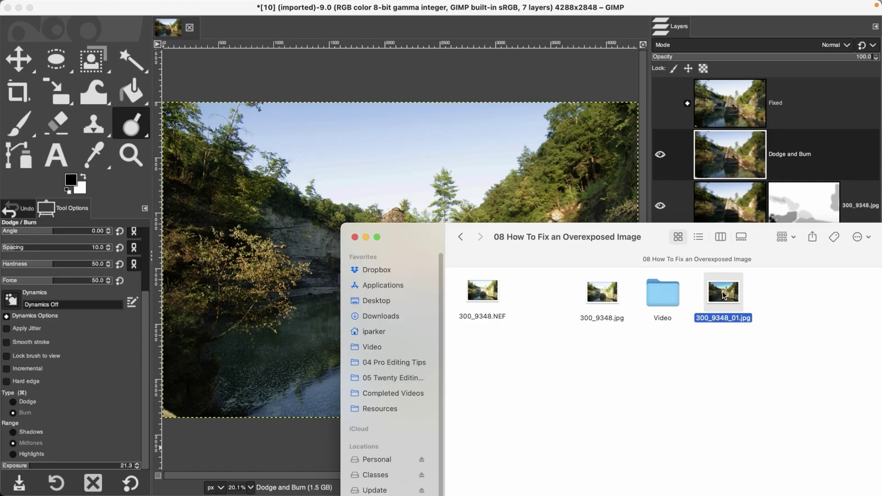
Add the exported 300_9348_01.jpg to the GIMP image as a layer above Dodge and Burn, and toggle its visibility to compare.
left_click_drag(722, 297, 334, 317)
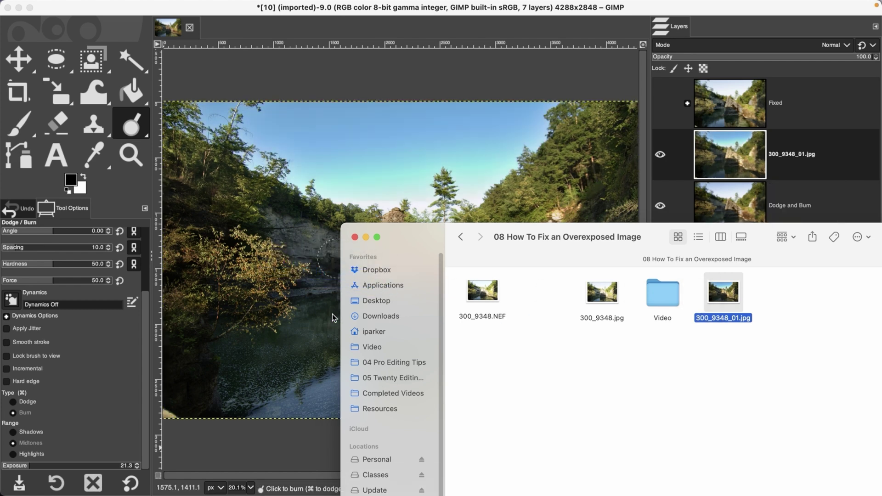
left_click(432, 36)
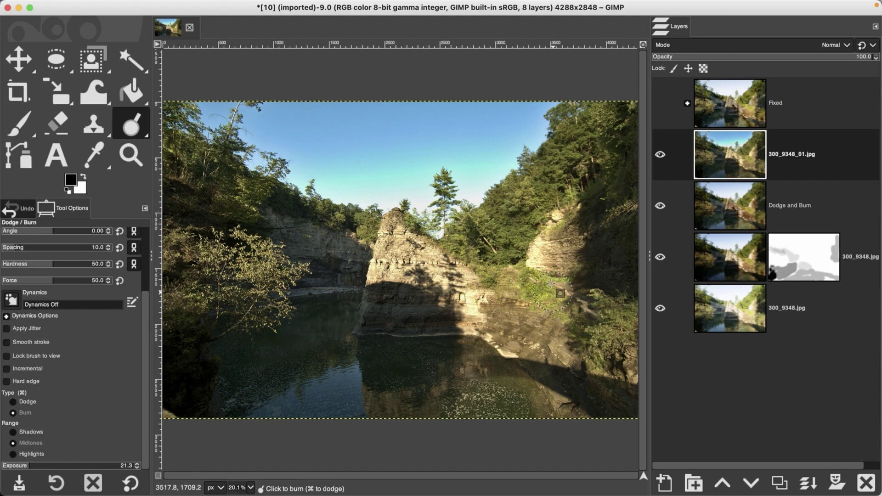
left_click(660, 155)
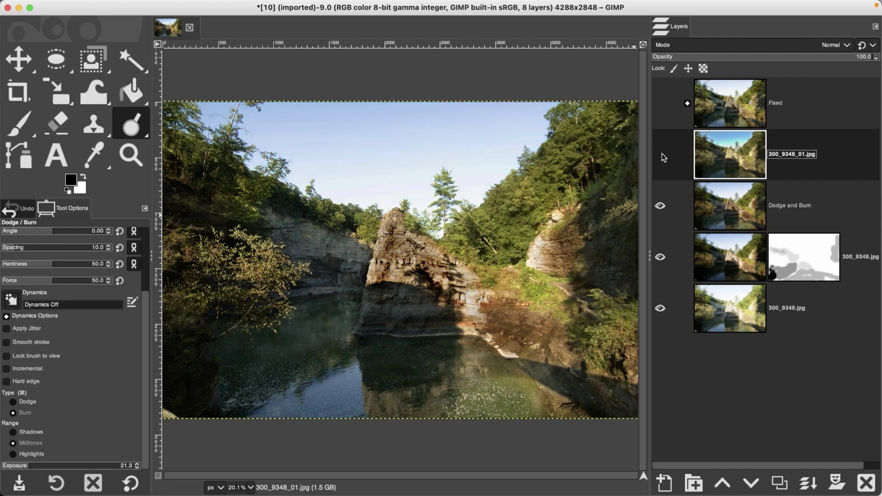
left_click(660, 155)
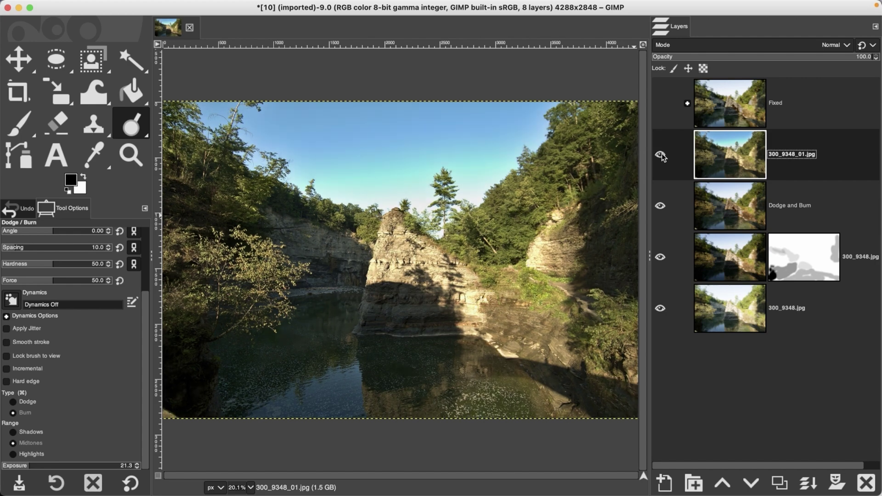
left_click(661, 155)
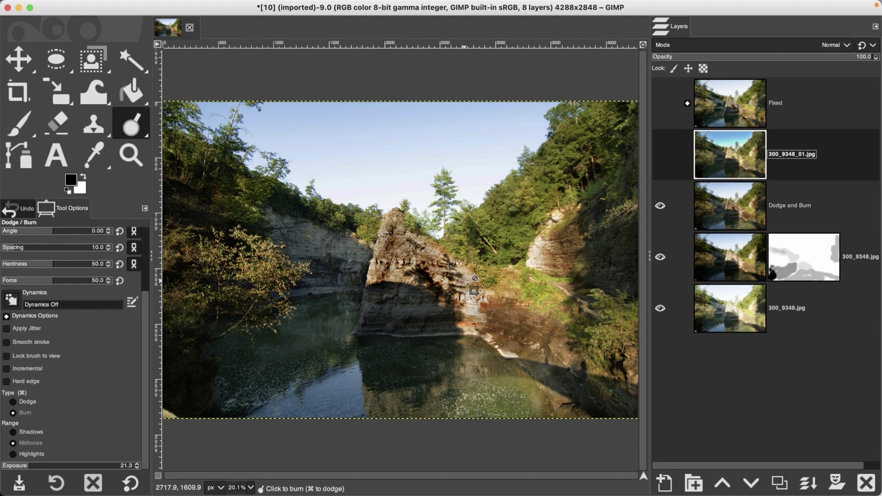
left_click(661, 156)
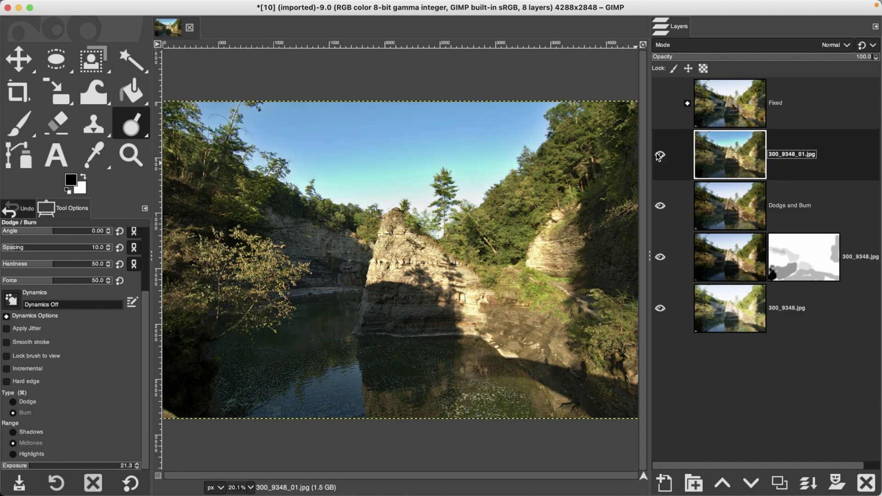
Clone darker rock texture over the bright patches of the cliff beside the path, using a size 49 brush.
key("z")
left_click(512, 302)
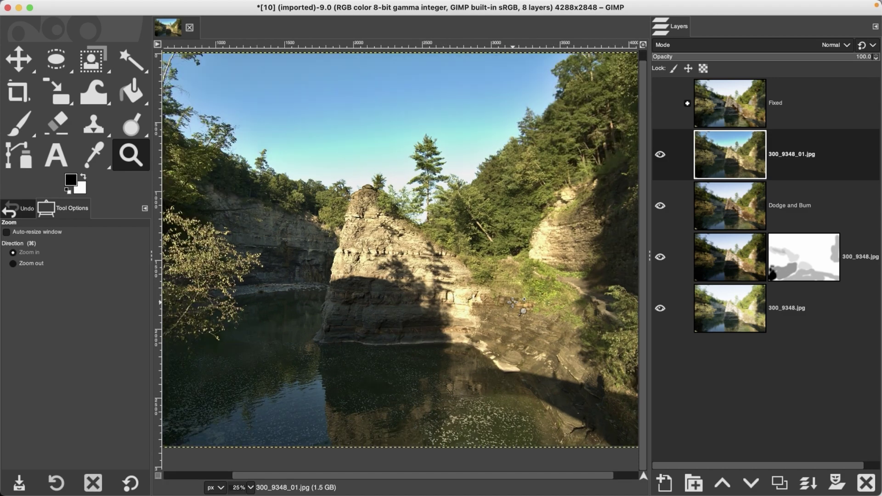
left_click(513, 302)
left_click(513, 302)
left_click(513, 302)
left_click_drag(461, 224, 318, 314)
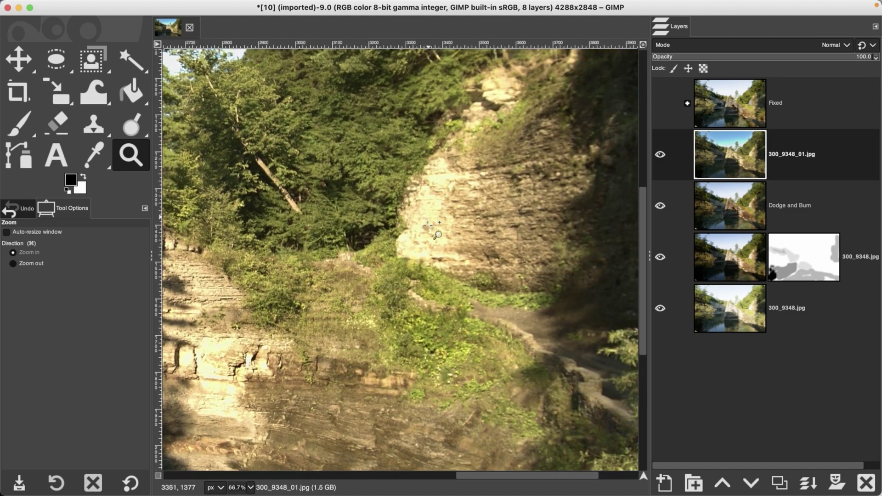
left_click(93, 129)
left_click(31, 282)
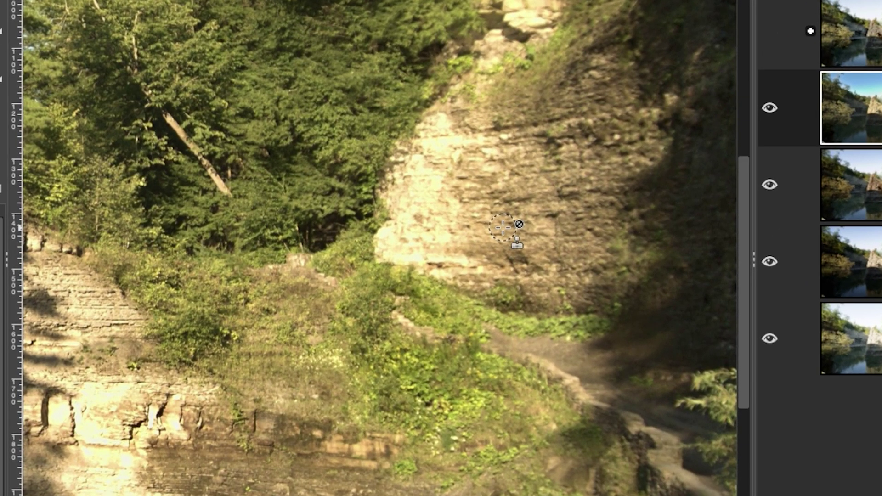
left_click(503, 227, "ctrl")
mouse_move(452, 222)
left_mouse_down()
mouse_move(412, 230)
mouse_move(452, 228)
mouse_move(449, 207)
mouse_move(454, 250)
mouse_move(465, 258)
mouse_move(450, 200)
mouse_move(423, 214)
mouse_move(419, 236)
mouse_move(409, 235)
mouse_move(440, 238)
mouse_move(436, 251)
mouse_move(449, 259)
mouse_move(478, 259)
mouse_move(412, 217)
mouse_move(387, 251)
left_mouse_up()
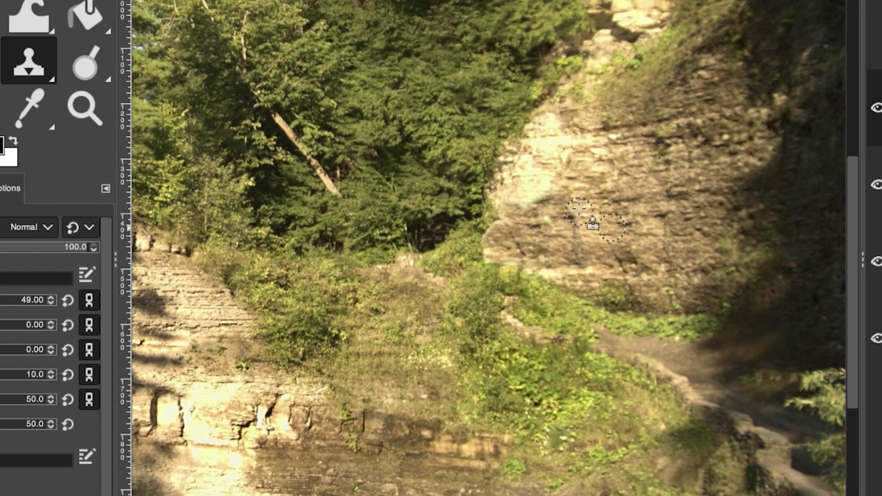
mouse_move(579, 210)
left_mouse_down()
mouse_move(560, 196)
mouse_move(523, 196)
mouse_move(549, 184)
mouse_move(527, 176)
mouse_move(549, 164)
mouse_move(528, 157)
mouse_move(554, 157)
mouse_move(562, 138)
left_mouse_up()
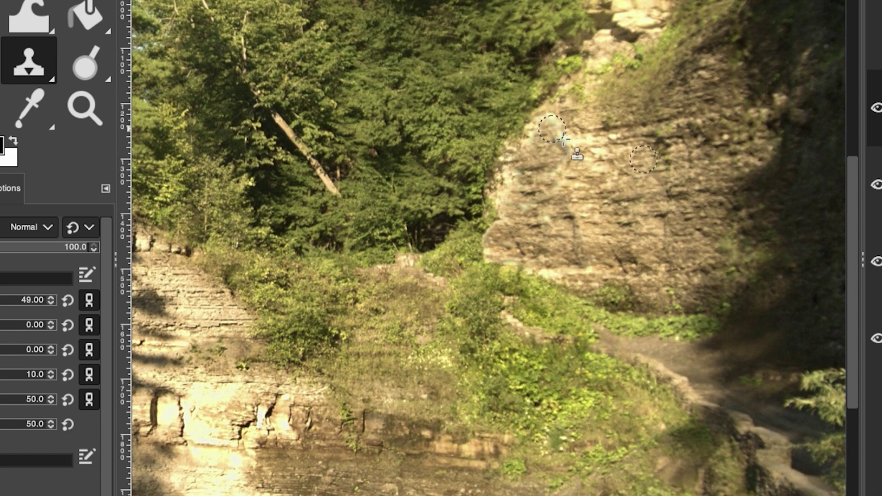
Blend the cloned cliff area with the Healing tool, sampling nearby rock, and fit the whole image in view.
mouse_move(51, 67)
left_mouse_down()
mouse_move(79, 63)
mouse_move(131, 144)
left_mouse_up()
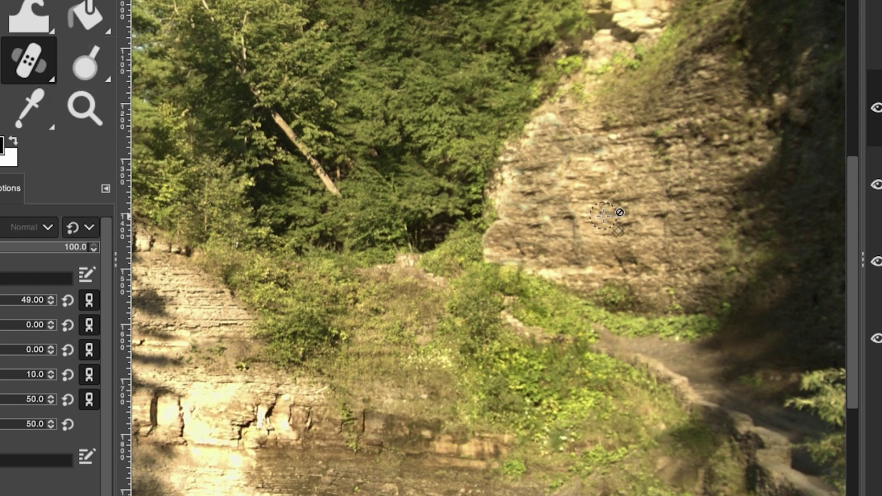
left_click(611, 184, "ctrl")
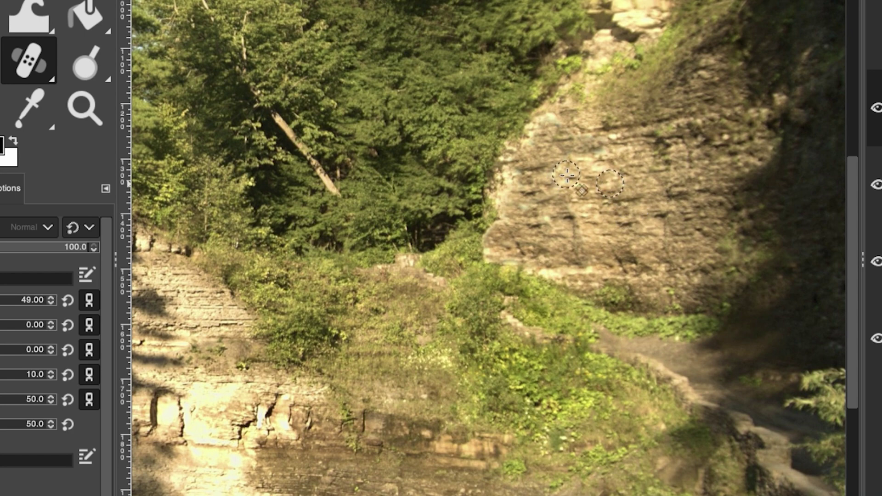
mouse_move(568, 232)
left_mouse_down()
mouse_move(562, 211)
mouse_move(605, 241)
mouse_move(560, 231)
mouse_move(602, 250)
left_mouse_up()
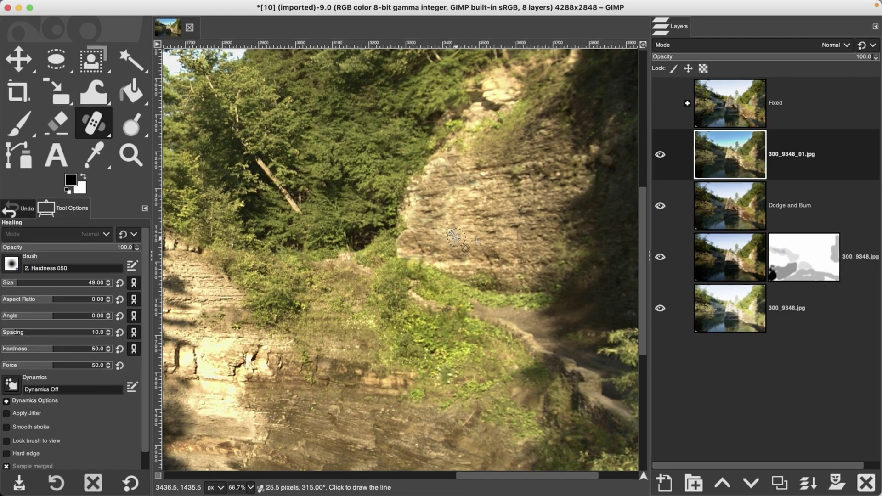
key("shift+super+j")
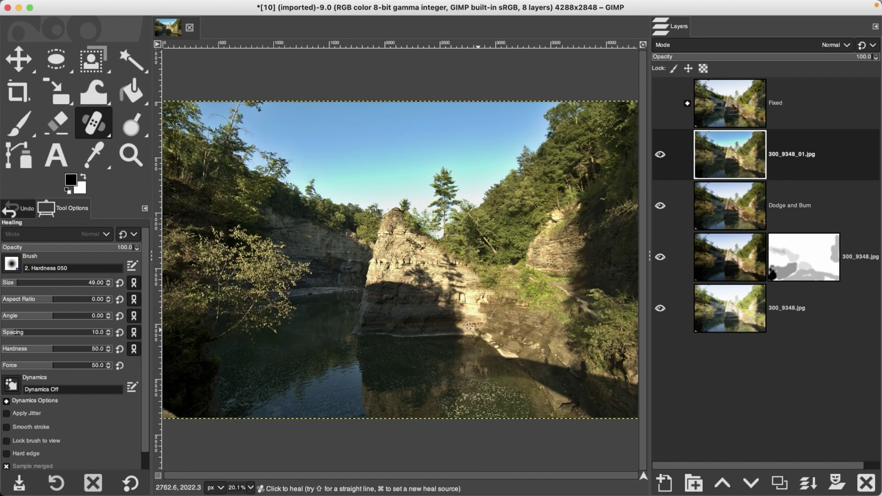
Enlarge the Dodge / Burn brush, set the range to Highlights and burn the sunlit face of the central rock.
key("shift+d")
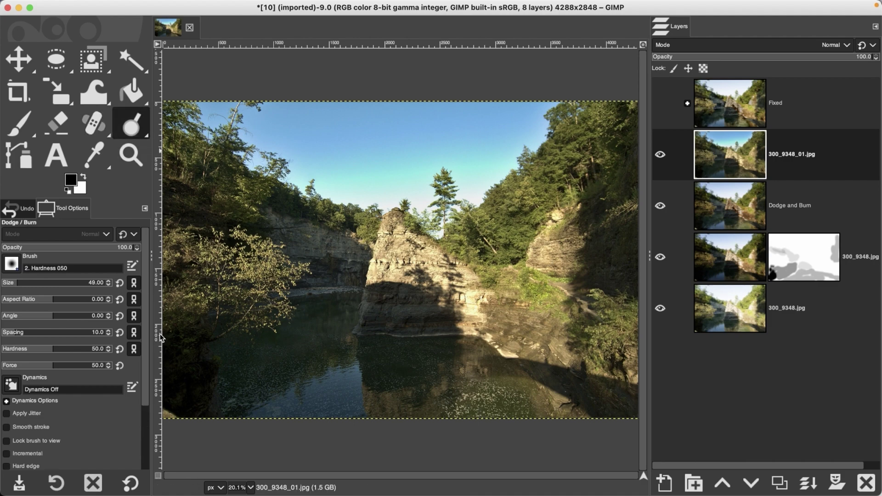
scroll(142, 440, "down", 5)
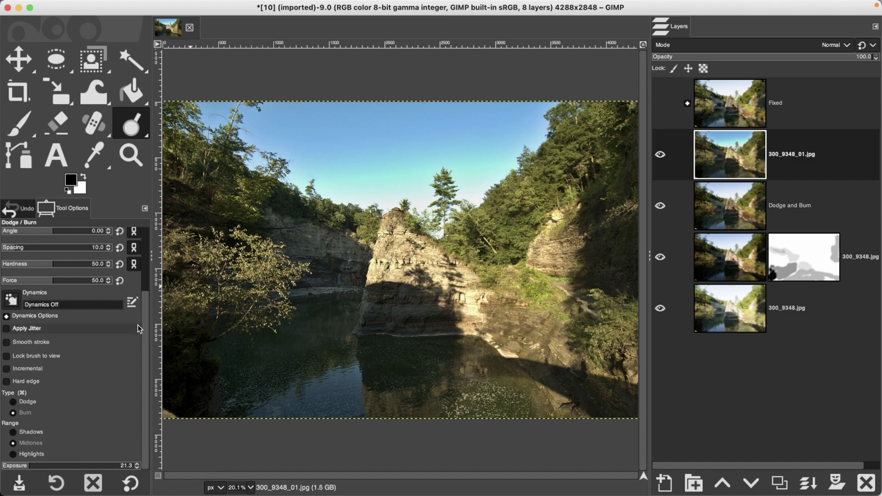
left_click_drag(146, 330, 148, 262)
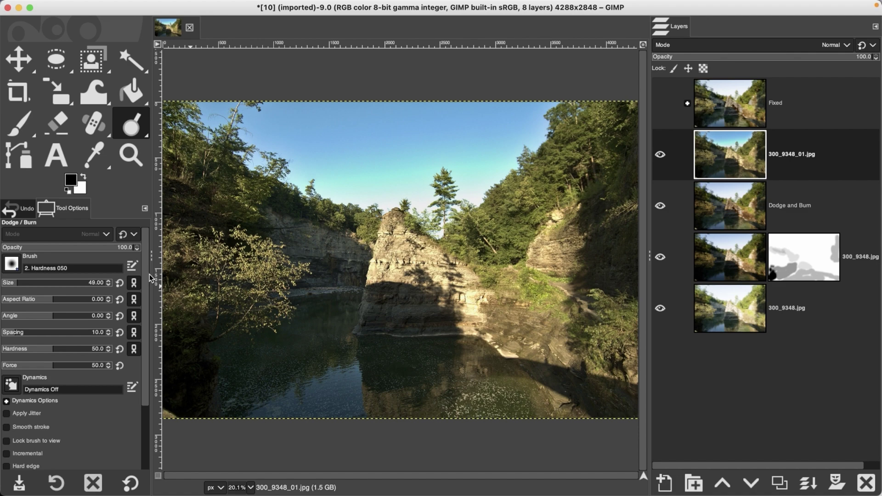
left_click_drag(33, 280, 104, 280)
left_click_drag(145, 314, 145, 389)
left_click(31, 454)
mouse_move(403, 254)
left_mouse_down()
mouse_move(411, 238)
mouse_move(462, 299)
mouse_move(441, 282)
mouse_move(389, 286)
mouse_move(392, 264)
mouse_move(474, 289)
mouse_move(465, 279)
mouse_move(543, 269)
mouse_move(564, 255)
mouse_move(538, 251)
mouse_move(553, 233)
mouse_move(571, 262)
mouse_move(548, 270)
mouse_move(539, 257)
mouse_move(524, 303)
mouse_move(451, 241)
mouse_move(439, 304)
left_mouse_up()
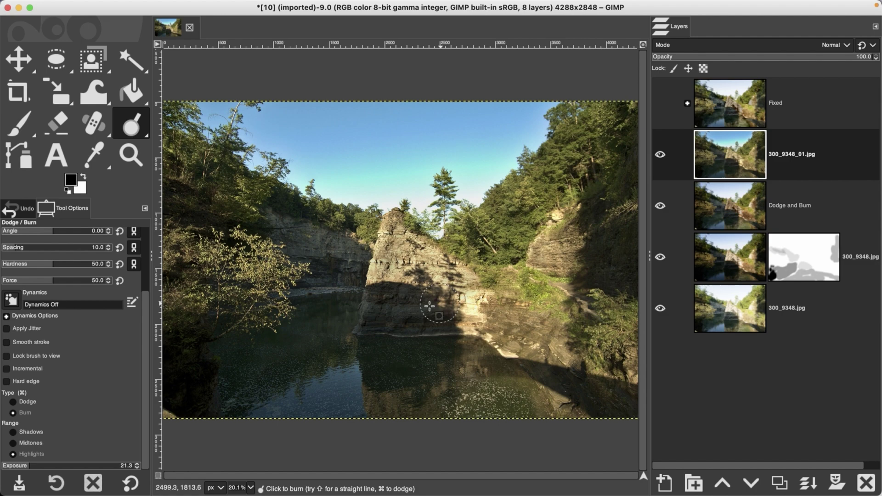
Burn the central rock with Midtones range and exposure 33.9, and toggle the 300_9348_01.jpg layer to compare.
left_click(46, 465)
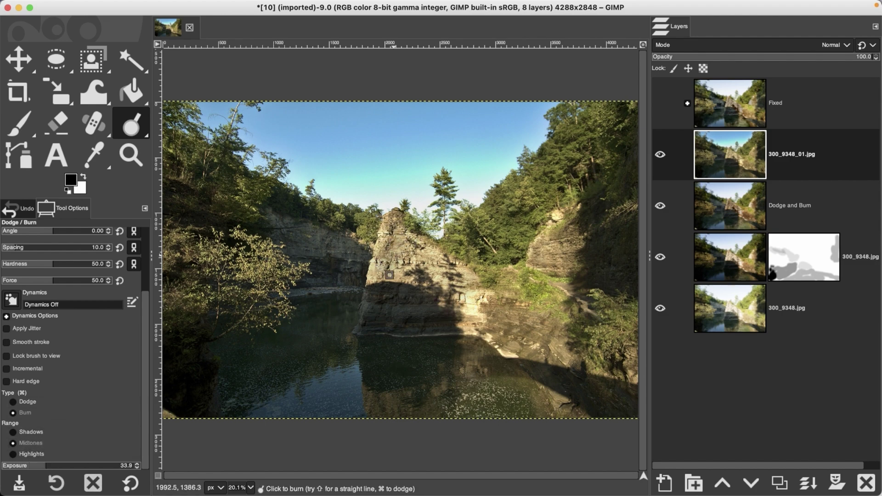
mouse_move(383, 274)
left_mouse_down()
mouse_move(449, 275)
mouse_move(485, 330)
mouse_move(627, 184)
left_mouse_up()
left_click(660, 154)
left_click(660, 154)
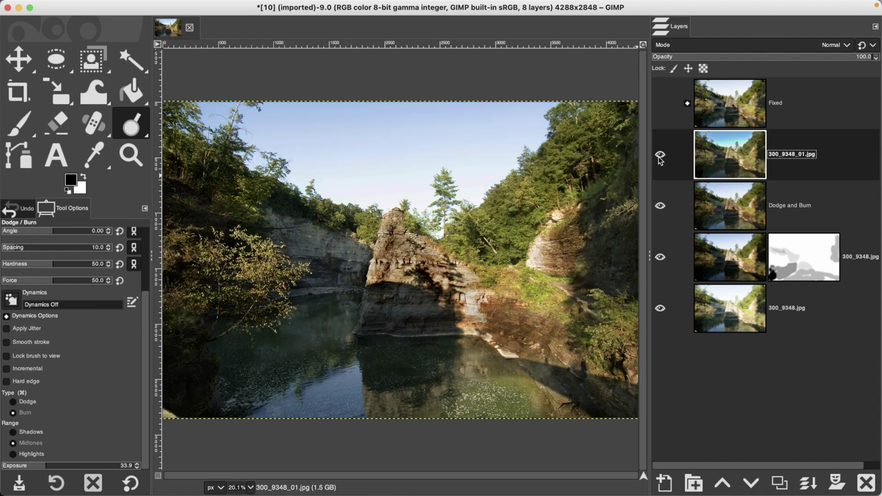